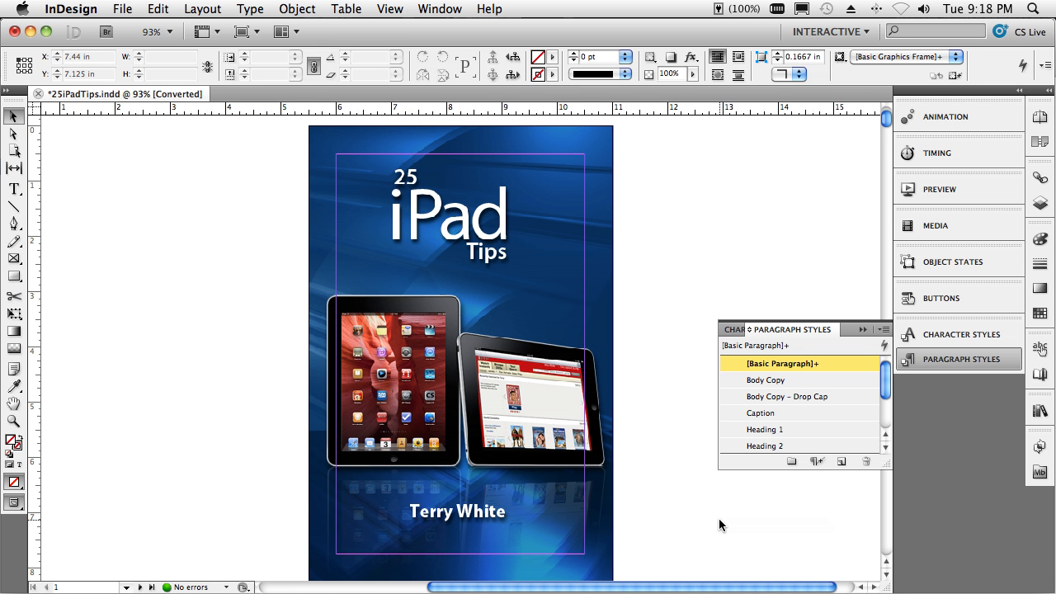
# Try a custom page size of 5.5 by 8.25 in the new document settings, and cancel creating the document
pyautogui.click(124, 10)
pyautogui.moveTo(136, 29)
pyautogui.click(325, 37)
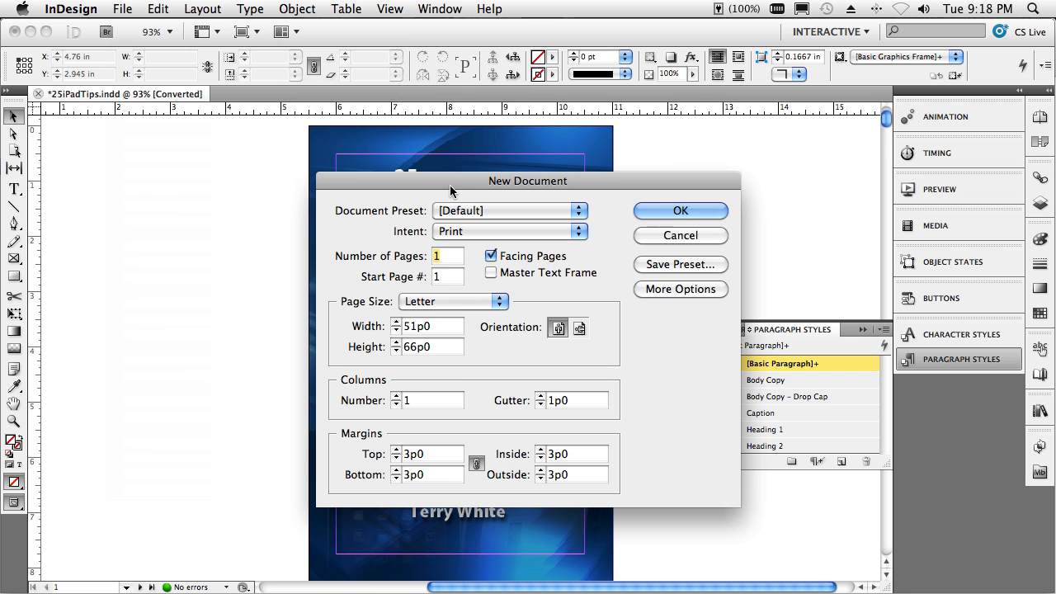
pyautogui.moveTo(450, 189); pyautogui.dragTo(397, 168)
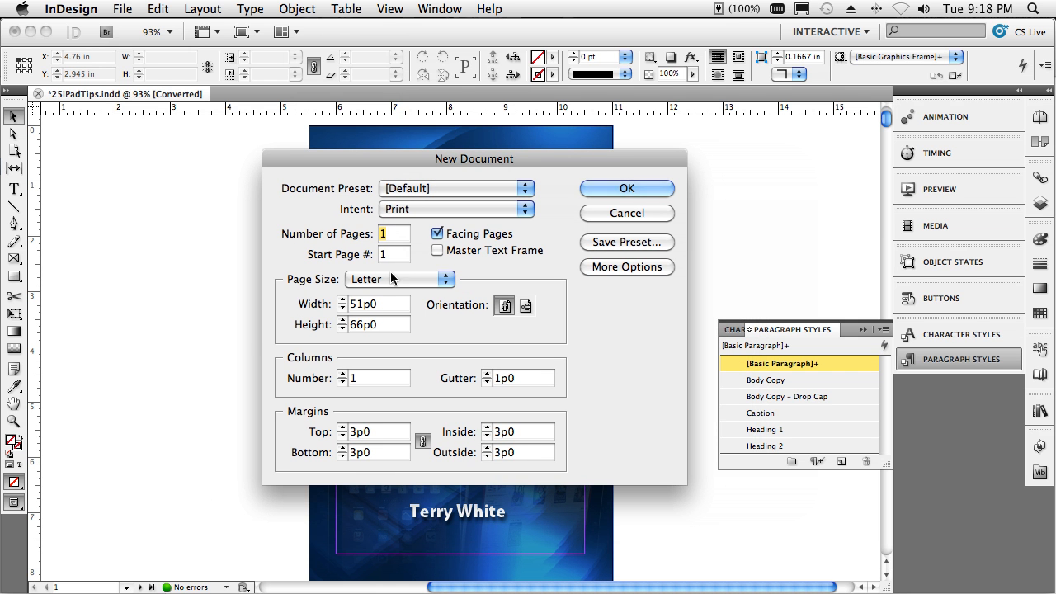
pyautogui.doubleClick(381, 305)
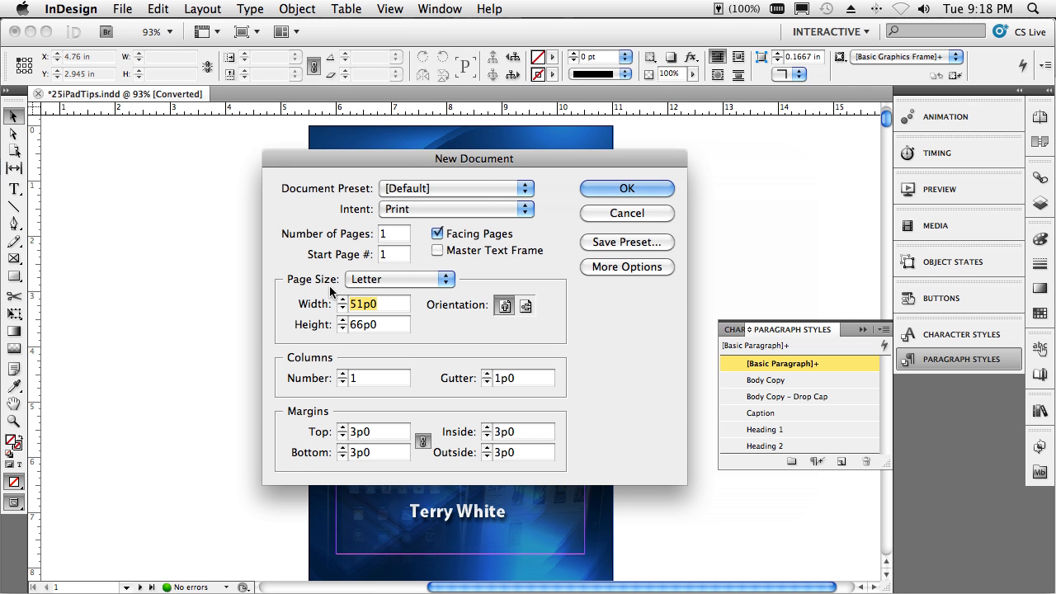
pyautogui.write('5.5')
pyautogui.press('Tab')
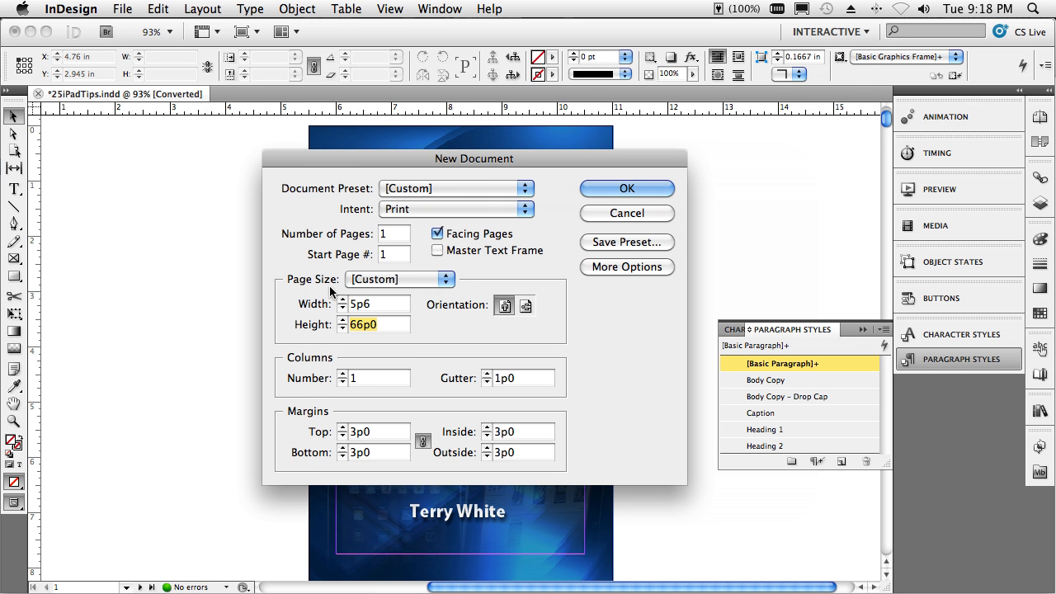
pyautogui.write('8.25')
pyautogui.press('Tab')
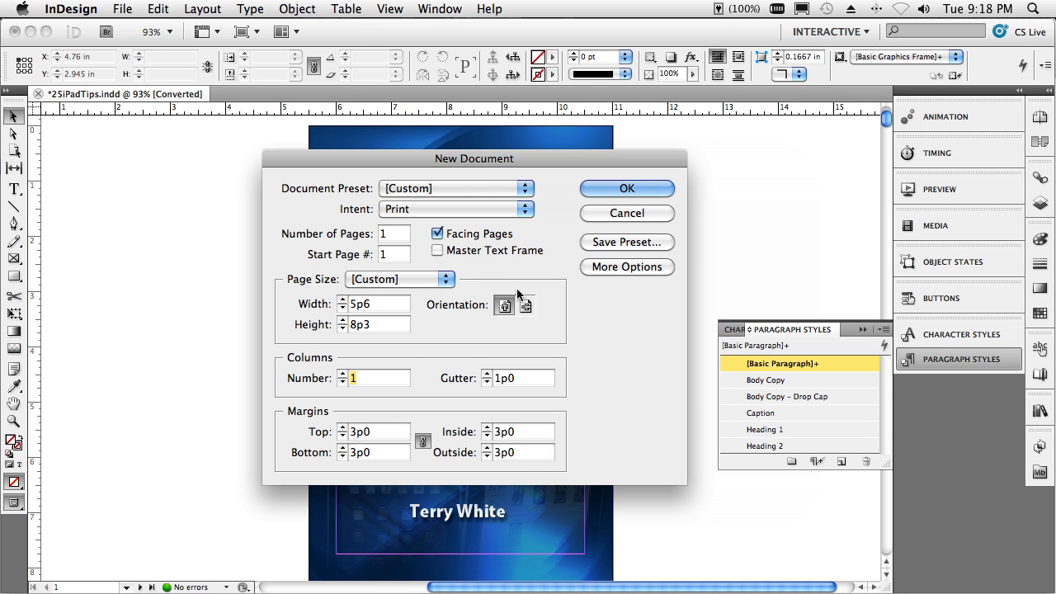
pyautogui.click(594, 214)
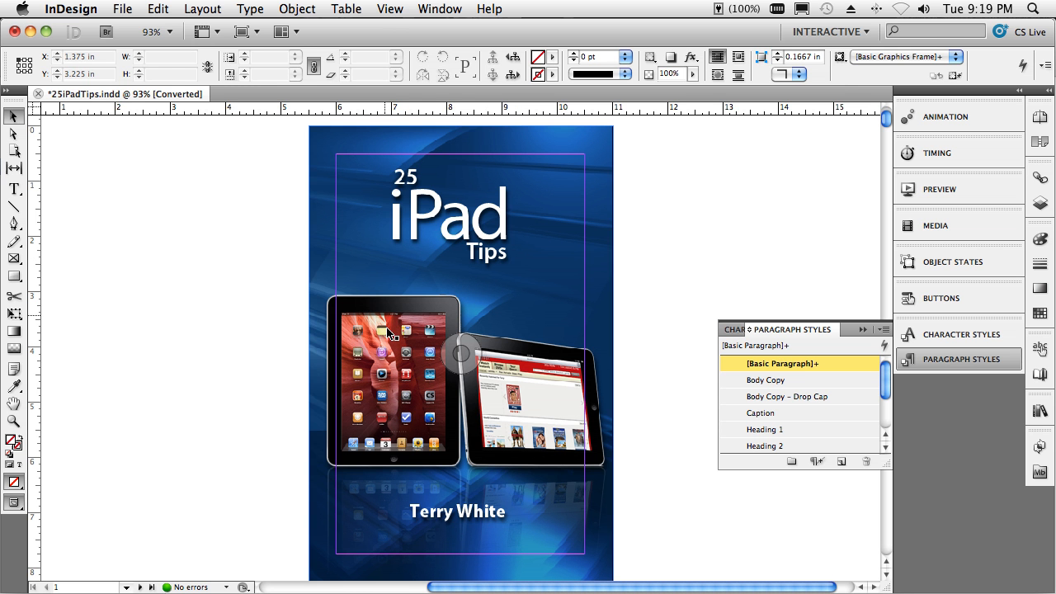
# Inspect the cover graphic's frame on page 1 and the Contents text frame on page 3
pyautogui.click(440, 361)
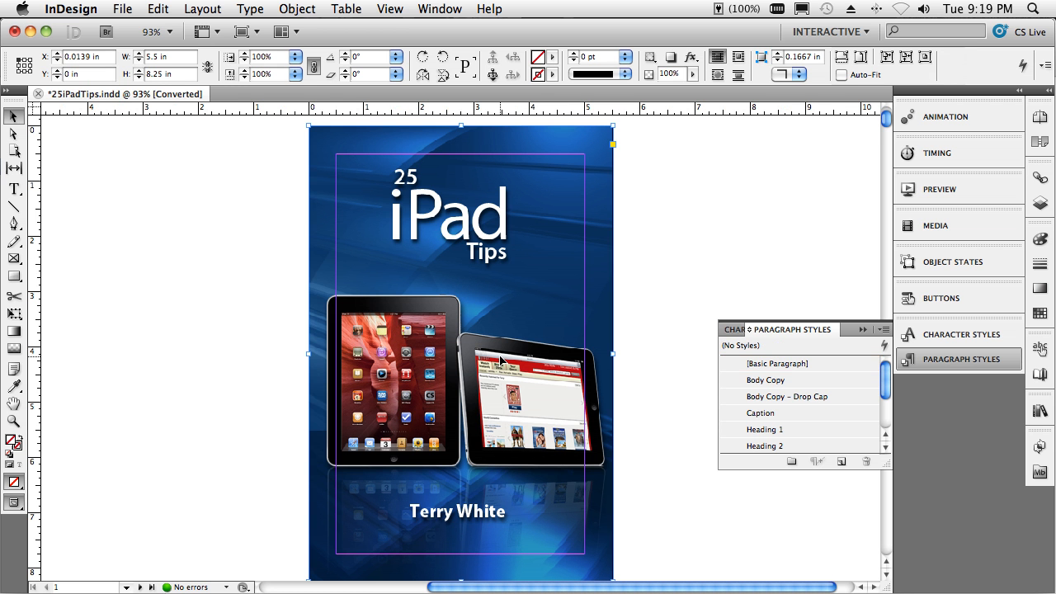
pyautogui.scroll(-15, 500, 360)
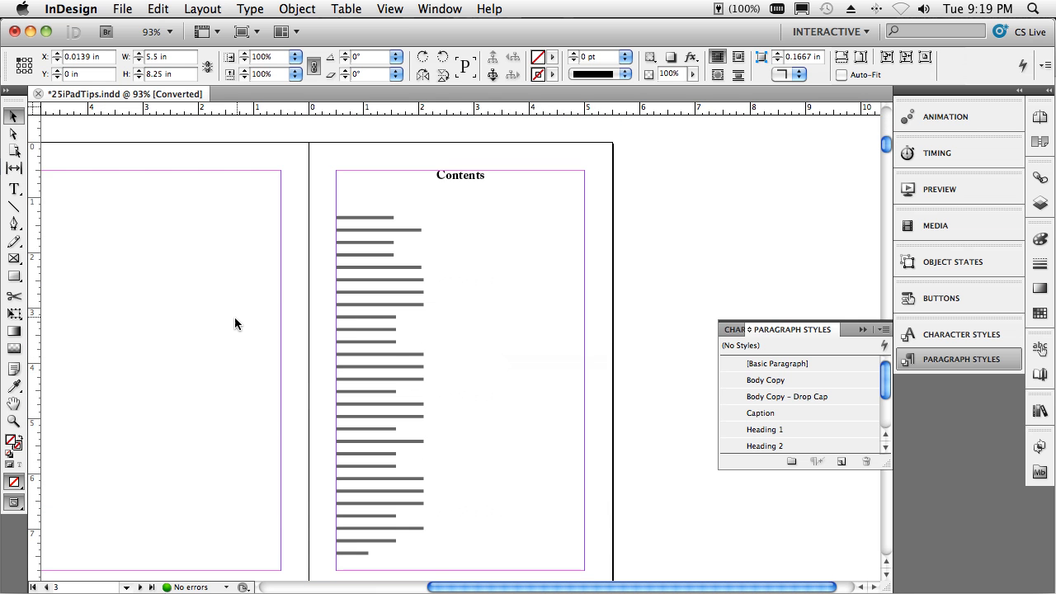
pyautogui.click(487, 376)
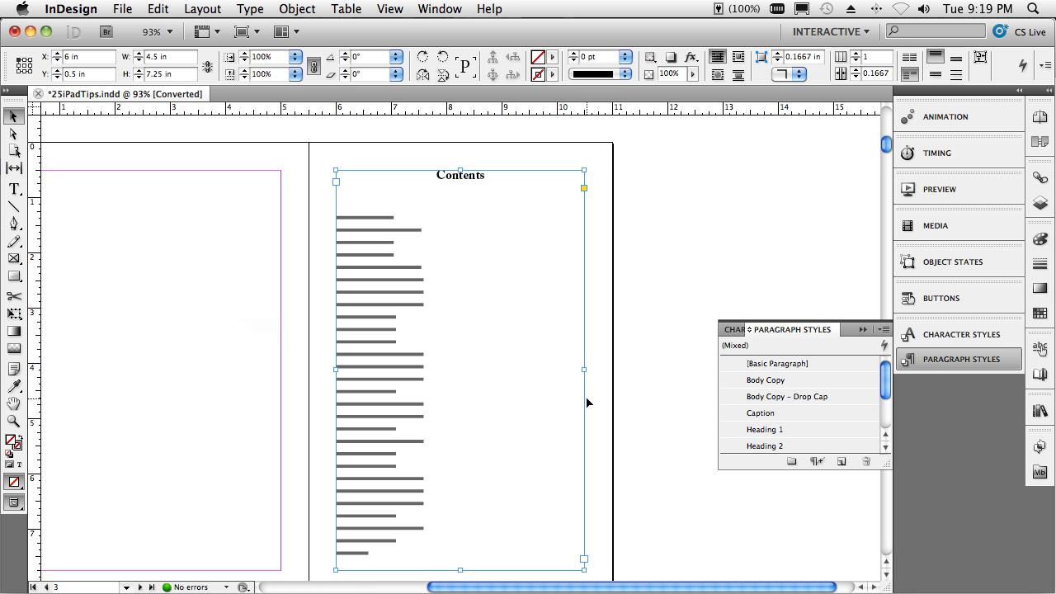
pyautogui.scroll(-3, 587, 402)
pyautogui.scroll(3, 587, 402)
# Review the table of contents settings for included paragraph styles and entry style, and close them without changes
pyautogui.click(159, 9)
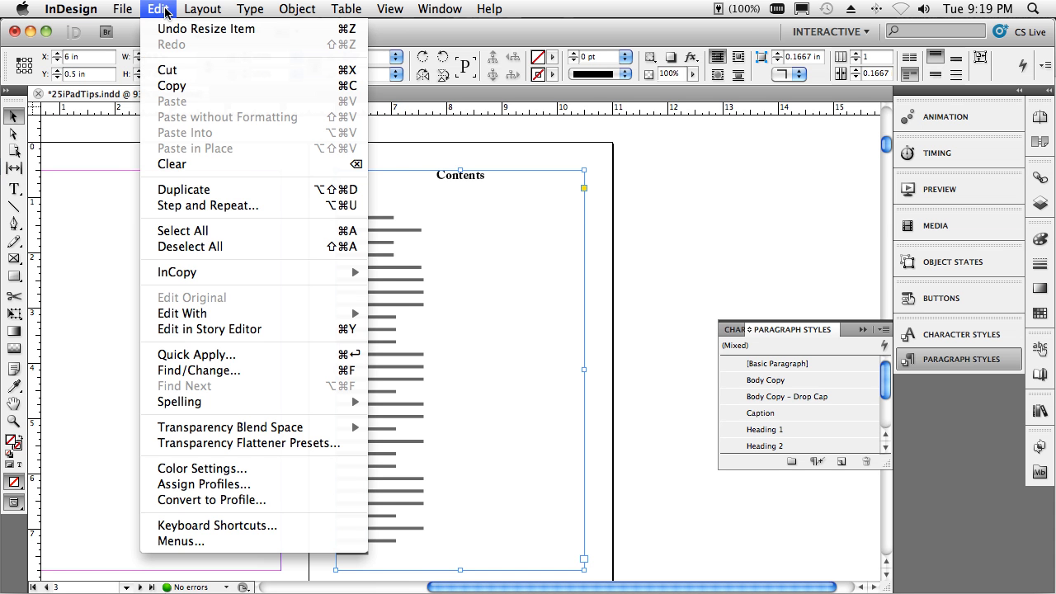
pyautogui.moveTo(196, 10)
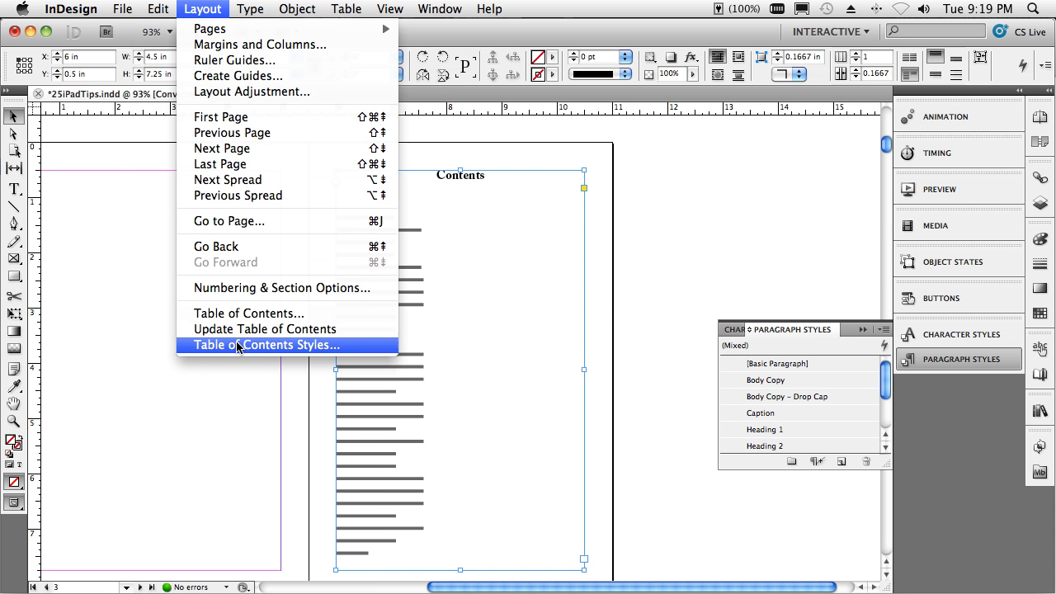
pyautogui.click(252, 315)
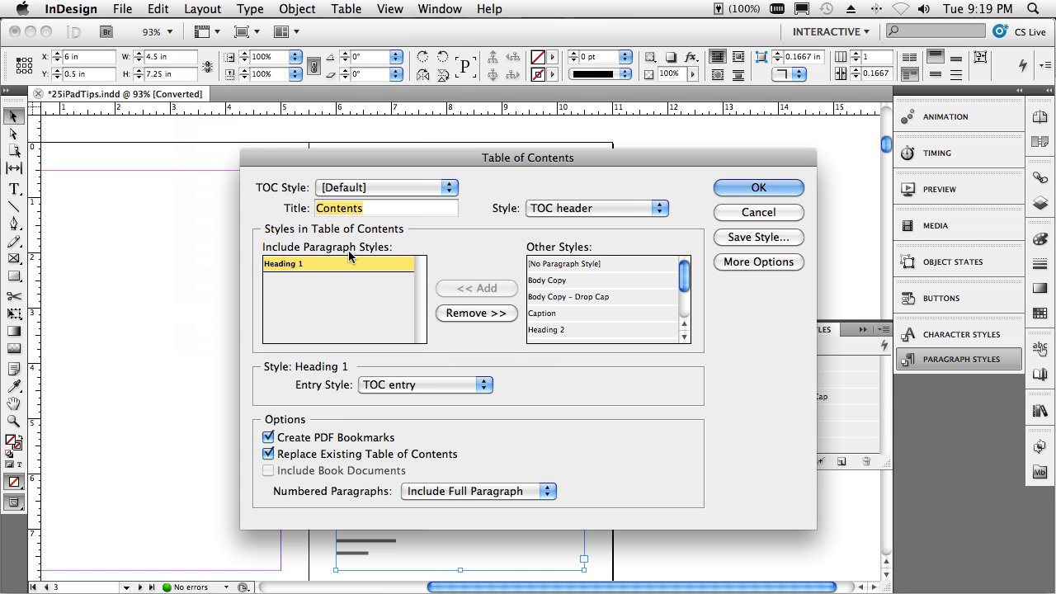
pyautogui.click(721, 213)
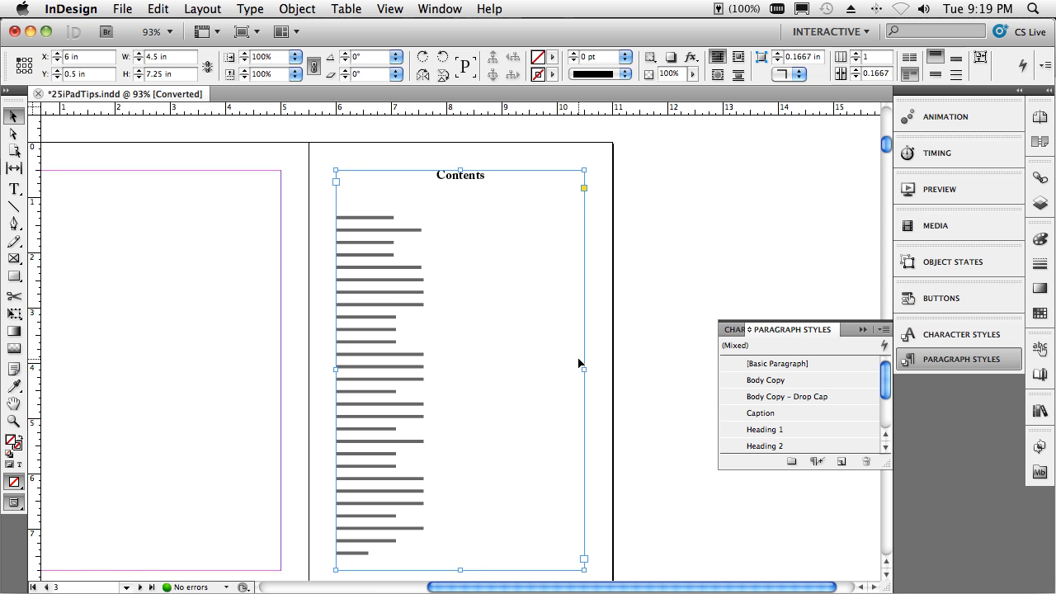
# Select the Introduction text frame on page 5 and show the document's page thumbnails around spread 4-5
pyautogui.scroll(-6, 579, 363)
pyautogui.scroll(-4, 578, 361)
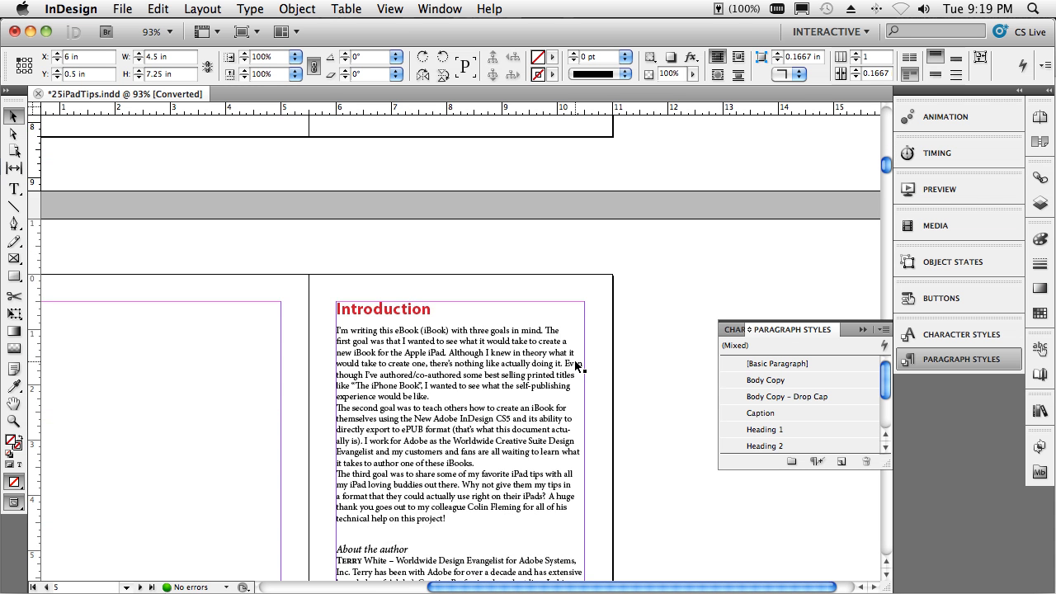
pyautogui.scroll(-3, 575, 360)
pyautogui.scroll(-3, 574, 359)
pyautogui.scroll(3, 574, 360)
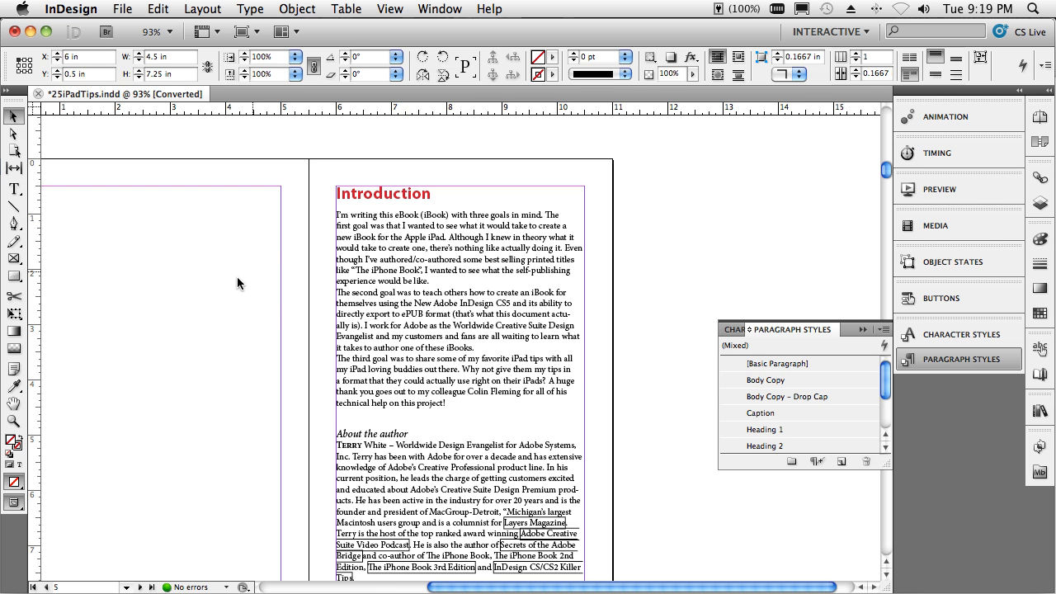
pyautogui.click(433, 330)
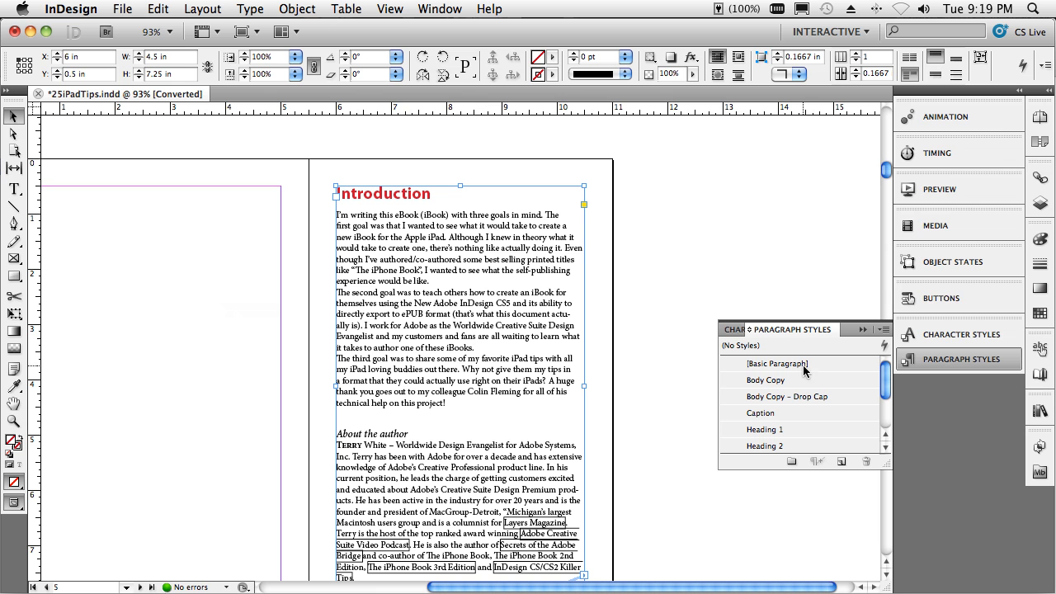
pyautogui.click(1044, 119)
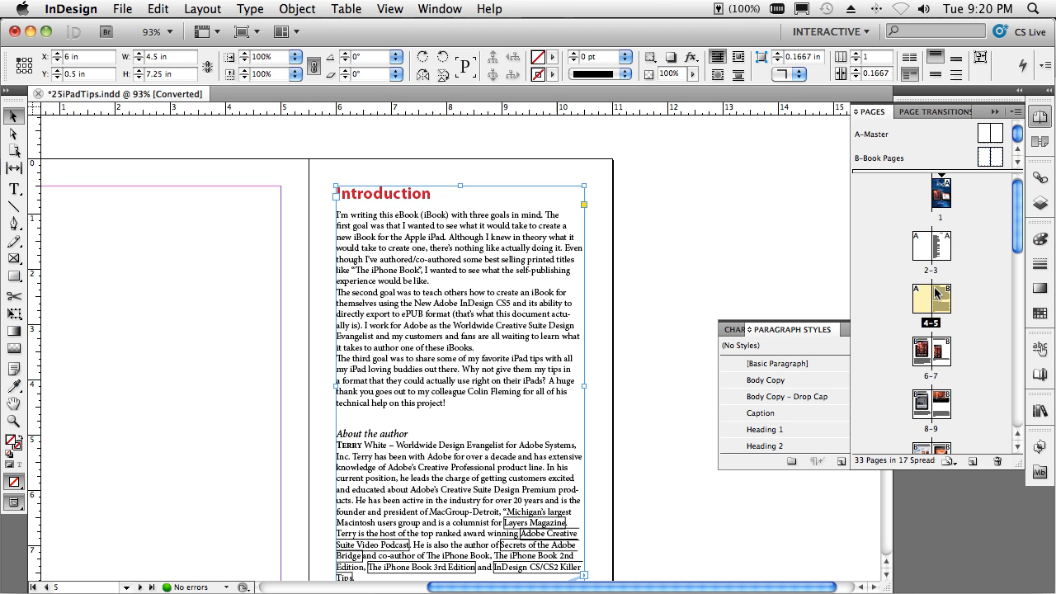
pyautogui.moveTo(935, 293); pyautogui.dragTo(943, 304)
# Review the Smart Text Reflow options in the Type preferences and close them without changes
pyautogui.click(101, 10)
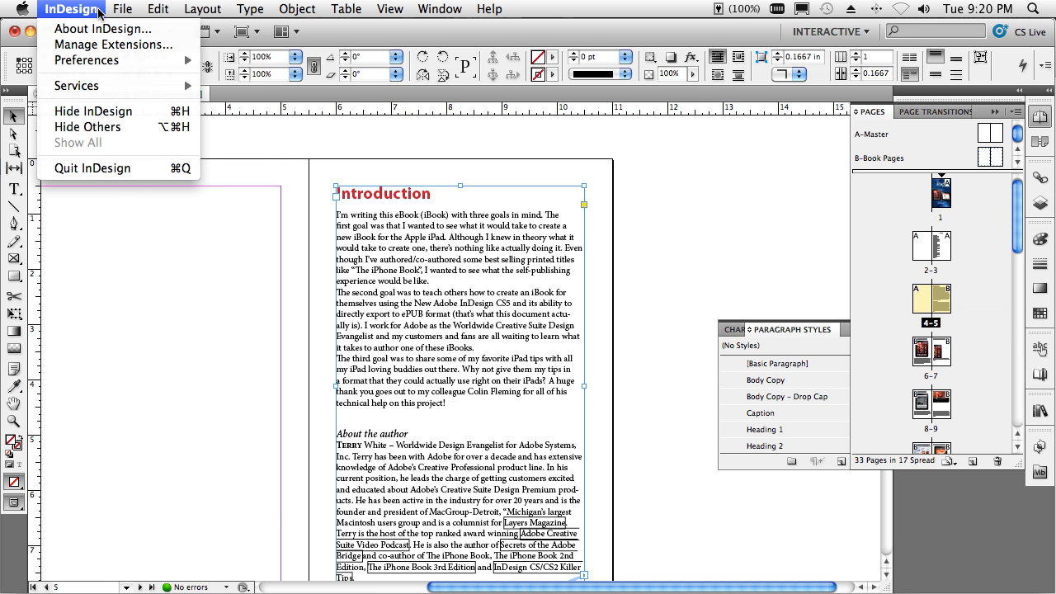
pyautogui.moveTo(144, 63)
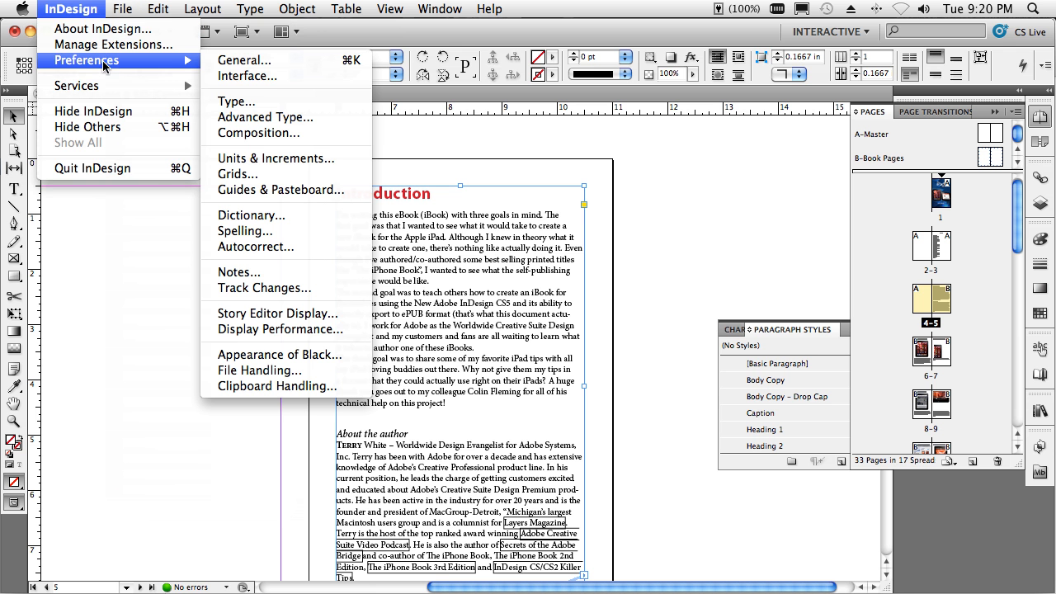
pyautogui.click(253, 103)
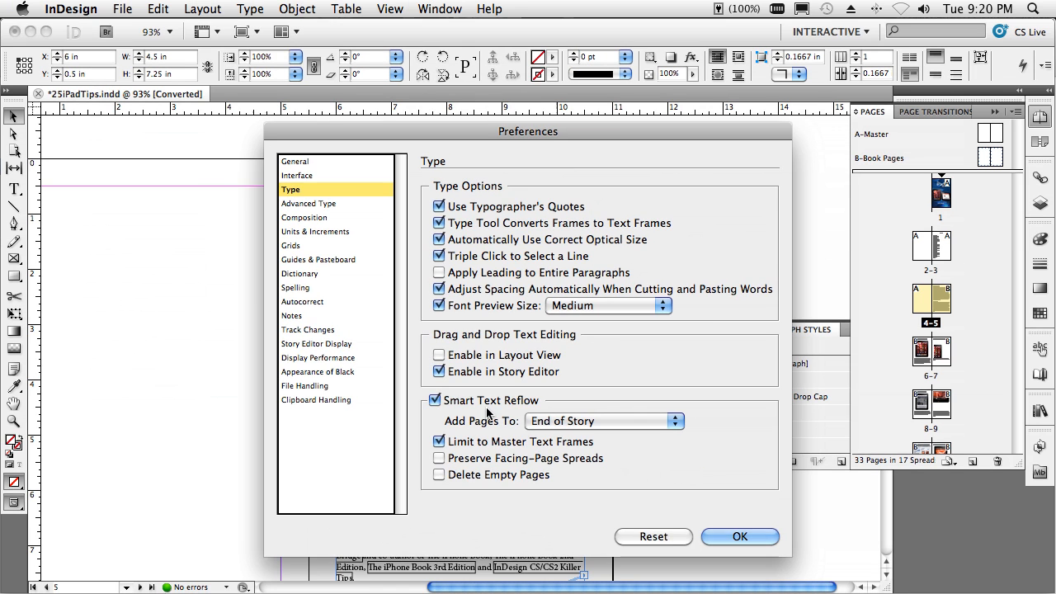
pyautogui.click(636, 535)
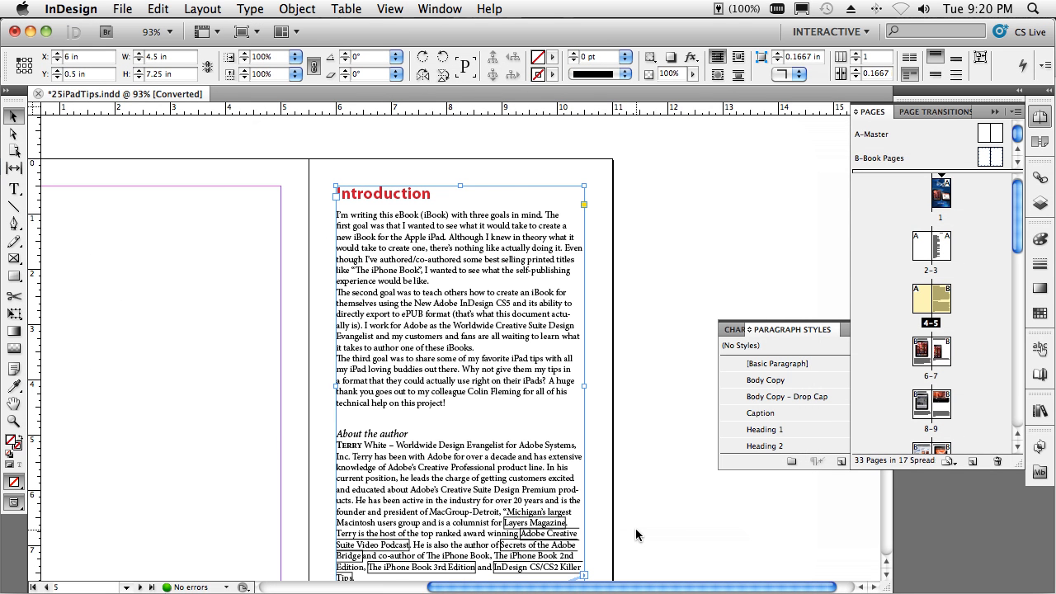
# Check the paragraph styles applied to the Introduction heading, its body text and the "About the author" subheading
pyautogui.scroll(-3, 652, 485)
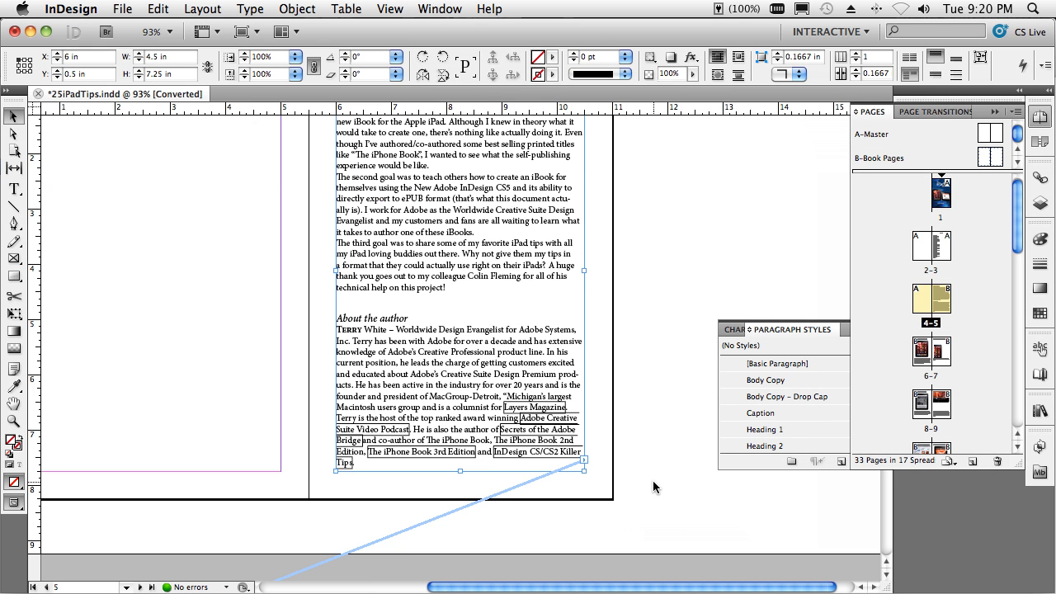
pyautogui.scroll(3, 652, 487)
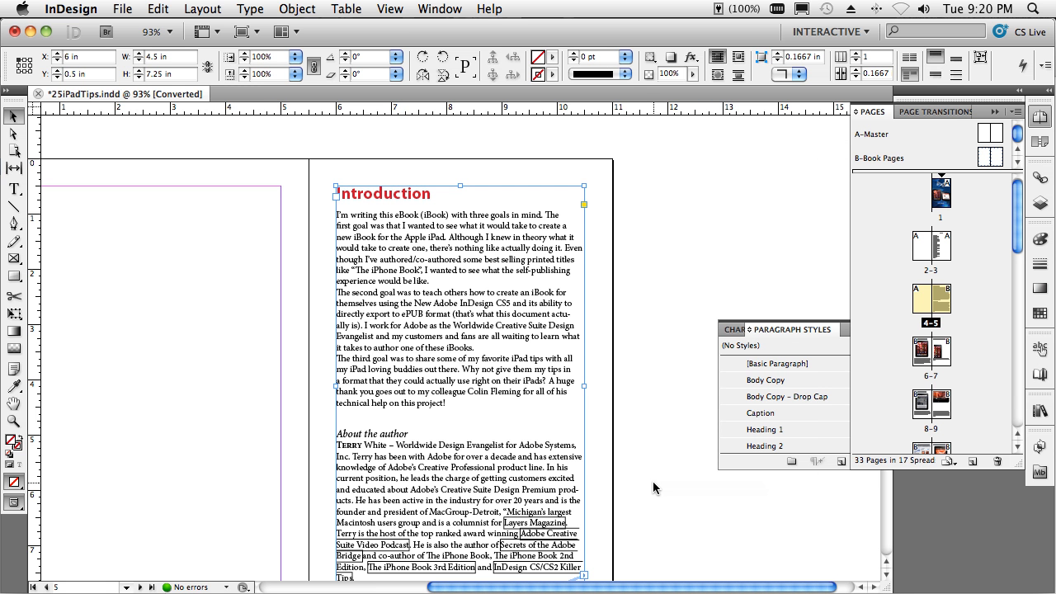
pyautogui.doubleClick(386, 197)
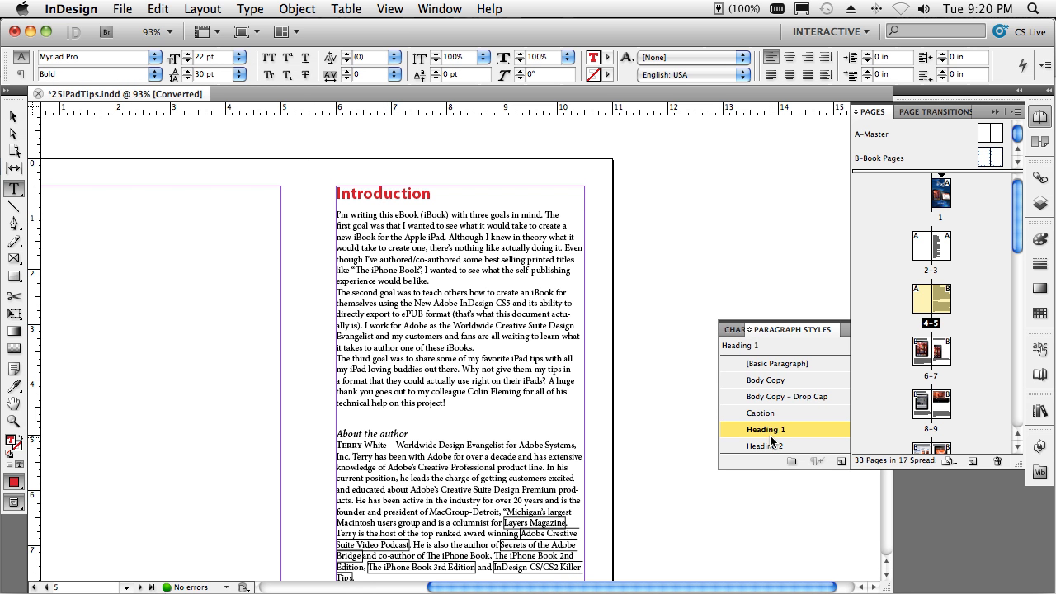
pyautogui.click(421, 246)
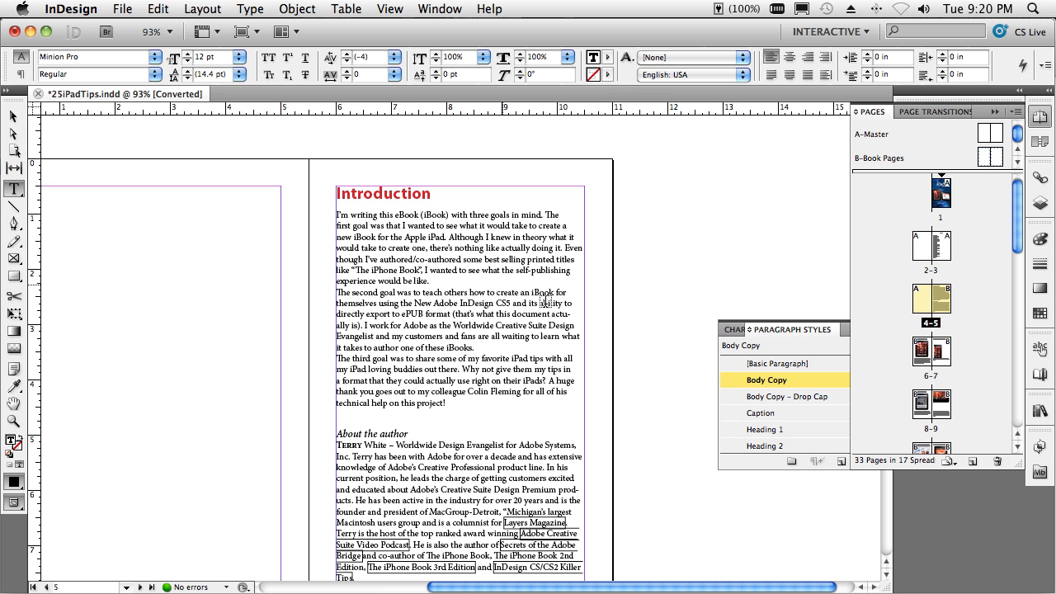
pyautogui.click(355, 433)
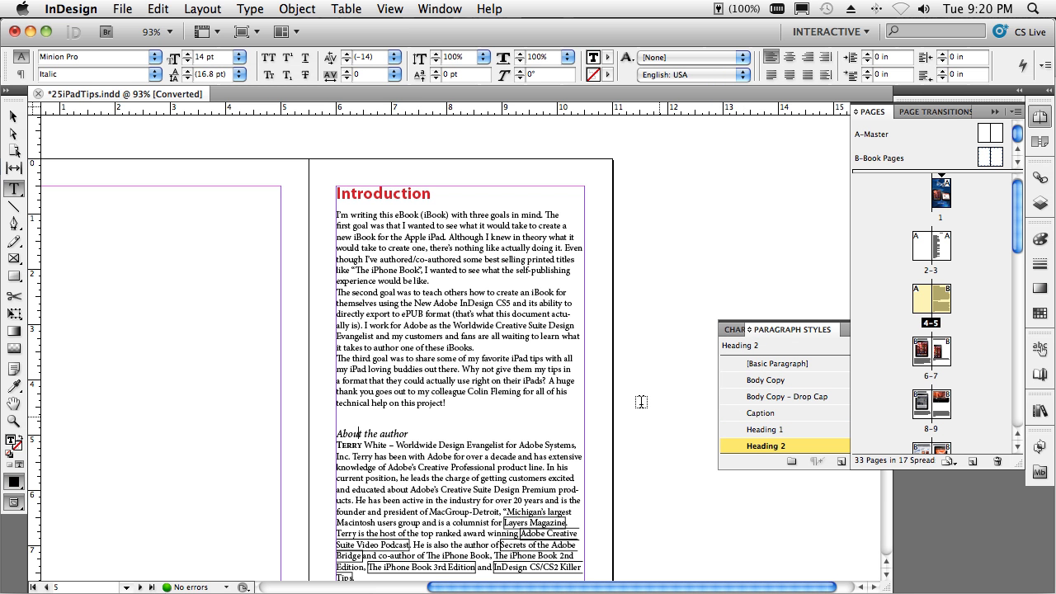
pyautogui.click(382, 192)
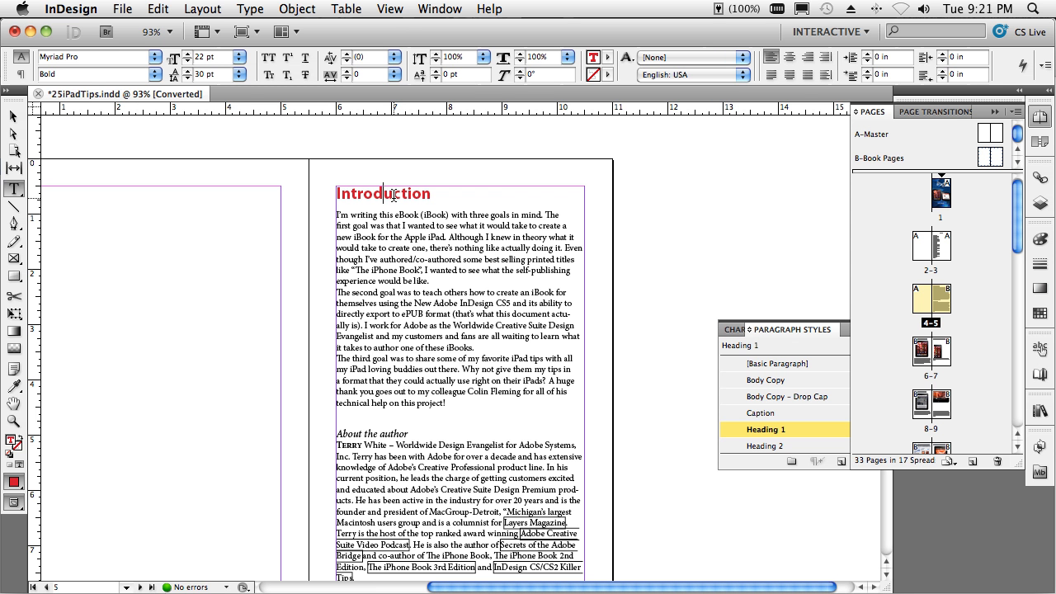
# Inspect the frame of the iPad picture below the "Put more Apps in the Dock" heading on page 6
pyautogui.press('super+2')
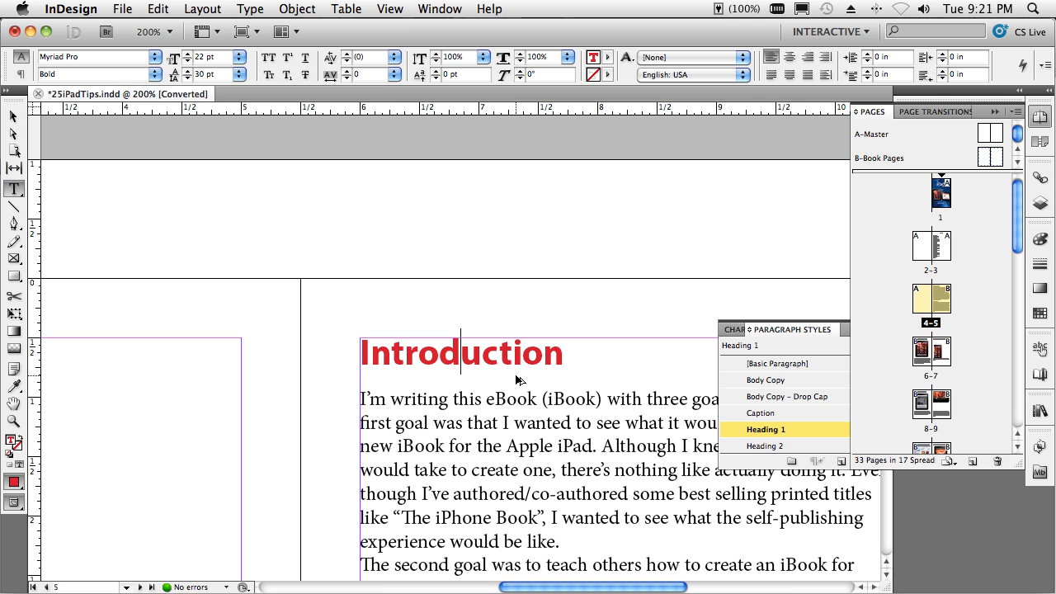
pyautogui.press('super+alt+0')
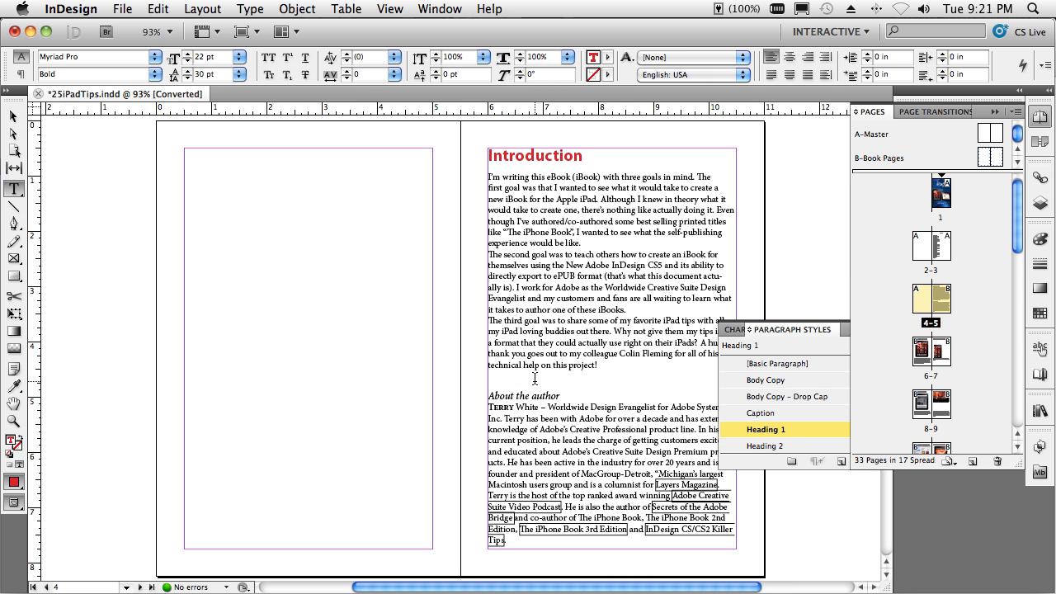
pyautogui.scroll(-10, 534, 378)
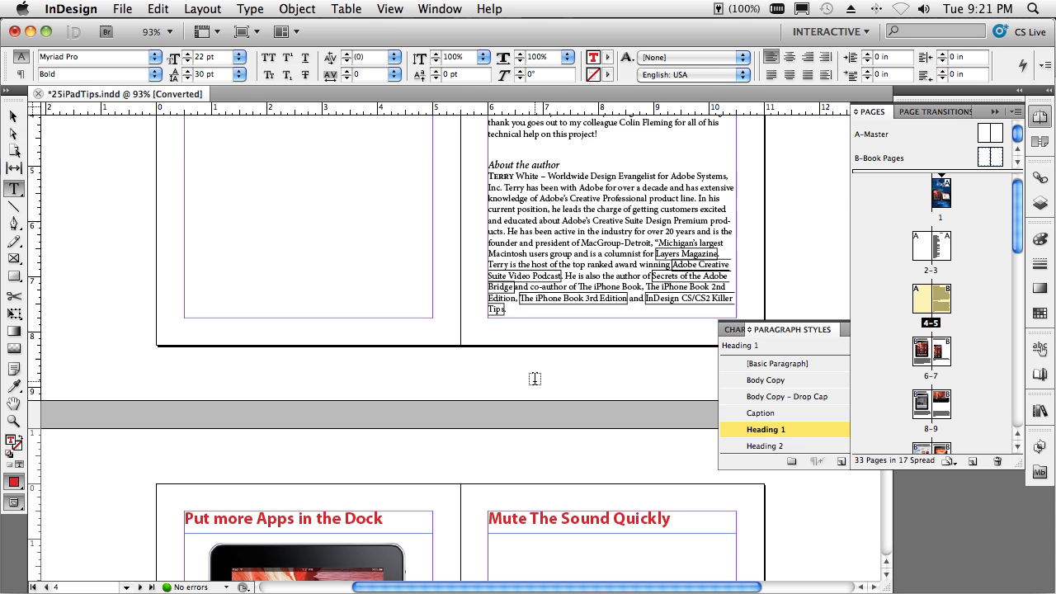
pyautogui.scroll(-3, 534, 377)
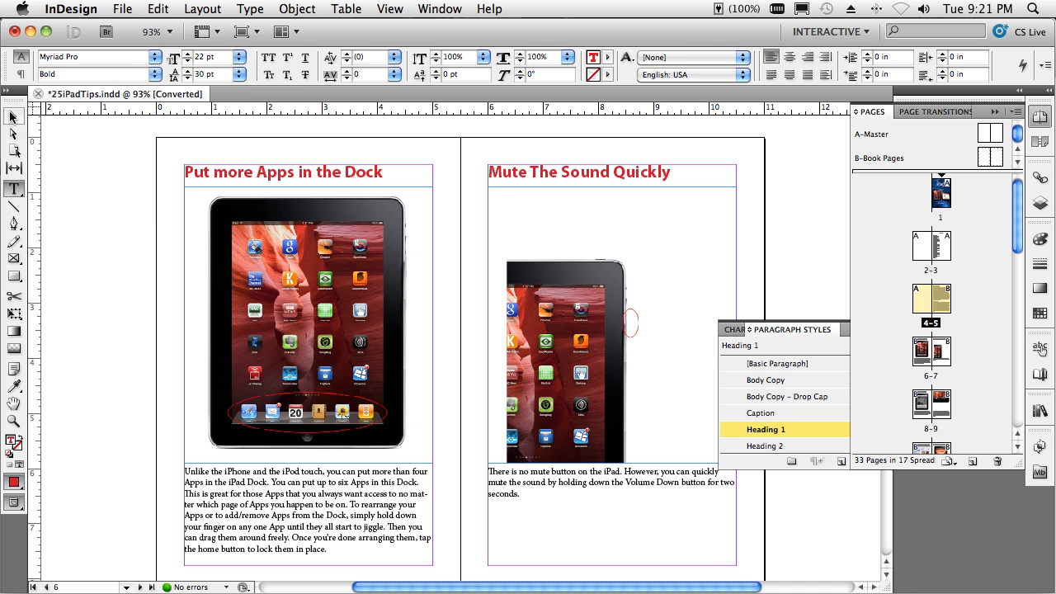
pyautogui.click(13, 116)
pyautogui.click(258, 282)
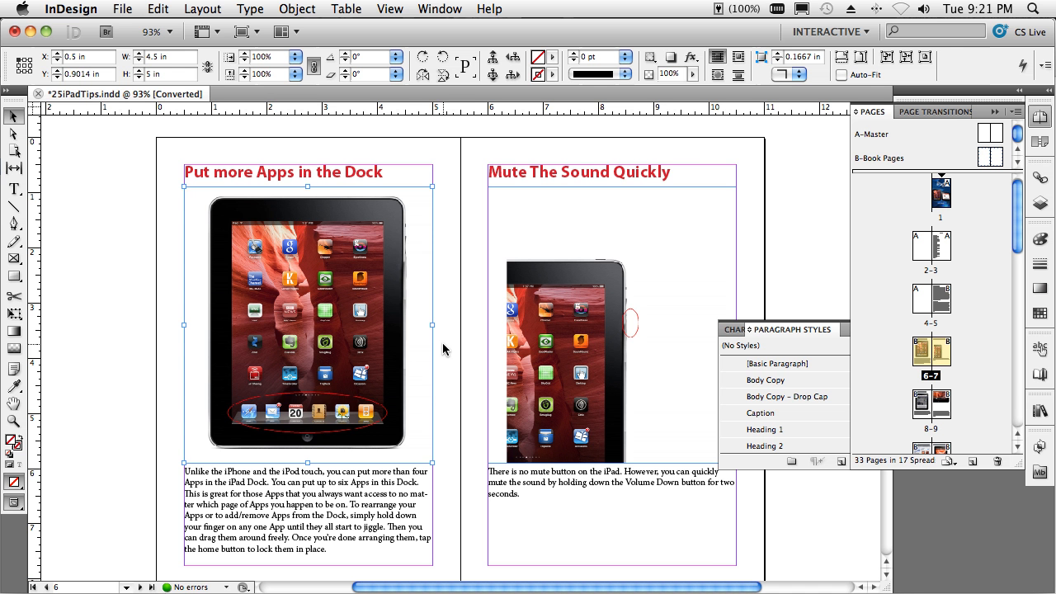
# Examine the threaded text frame on page 6 and the paragraph style of the "Mute The Sound Quickly" heading
pyautogui.click(317, 173)
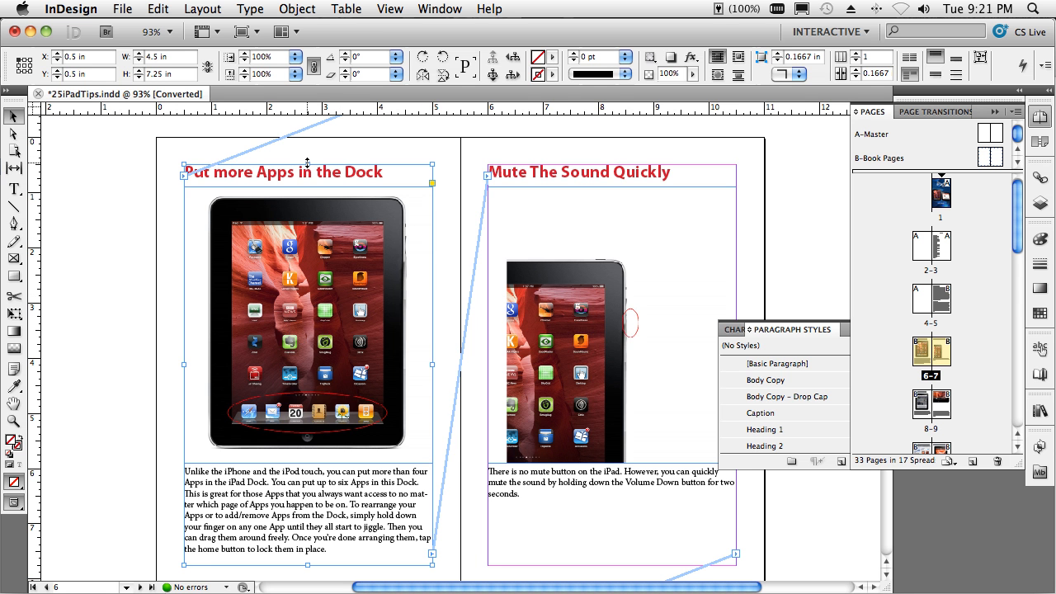
pyautogui.moveTo(307, 163)
pyautogui.mouseDown()
pyautogui.moveTo(322, 293)
pyautogui.moveTo(322, 165)
pyautogui.moveTo(326, 218)
pyautogui.moveTo(321, 361)
pyautogui.moveTo(322, 165)
pyautogui.mouseUp()
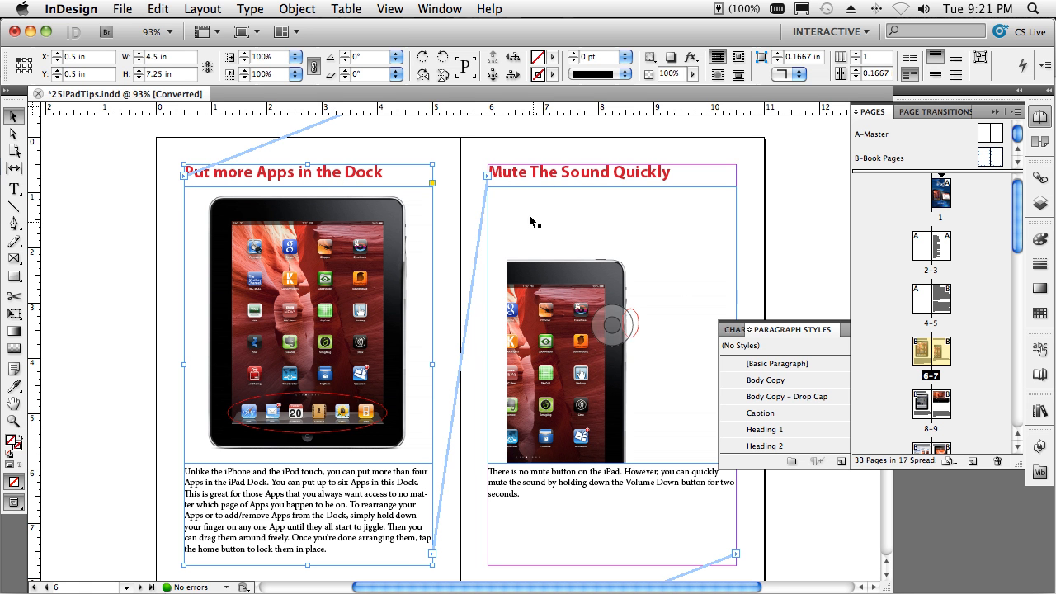
pyautogui.doubleClick(531, 171)
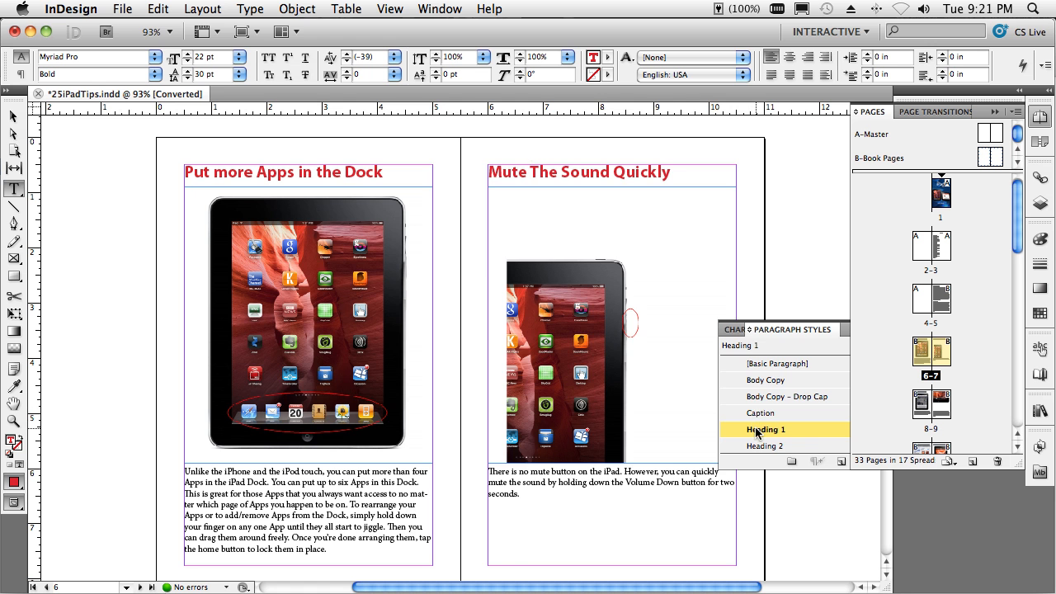
# Review the Heading 1 paragraph style's character formats, indents and spacing, tabs, paragraph rules and Keep Options, and close it without changes
pyautogui.doubleClick(756, 430)
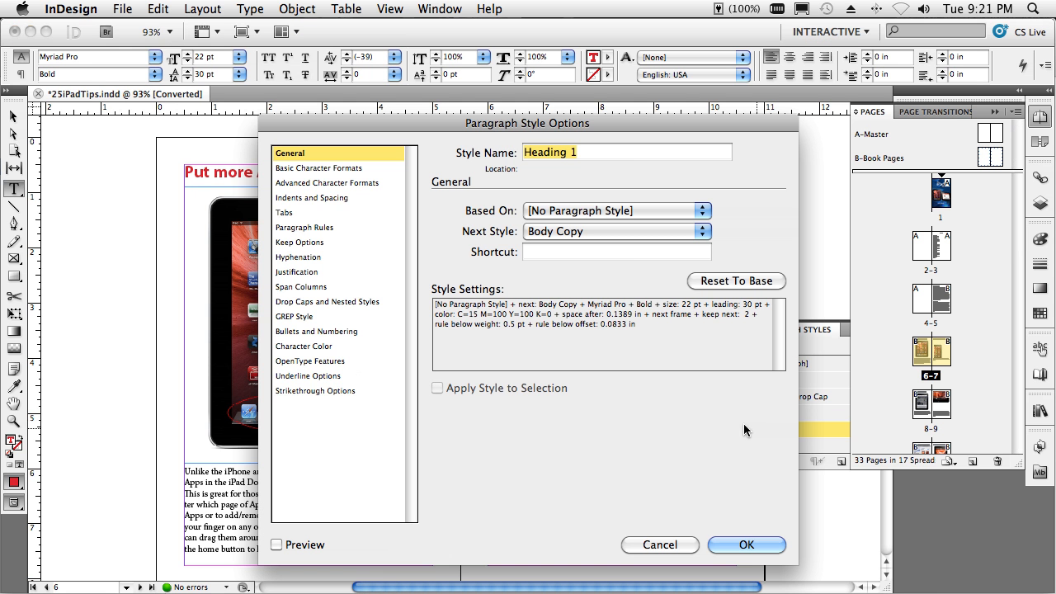
pyautogui.click(307, 198)
pyautogui.click(310, 183)
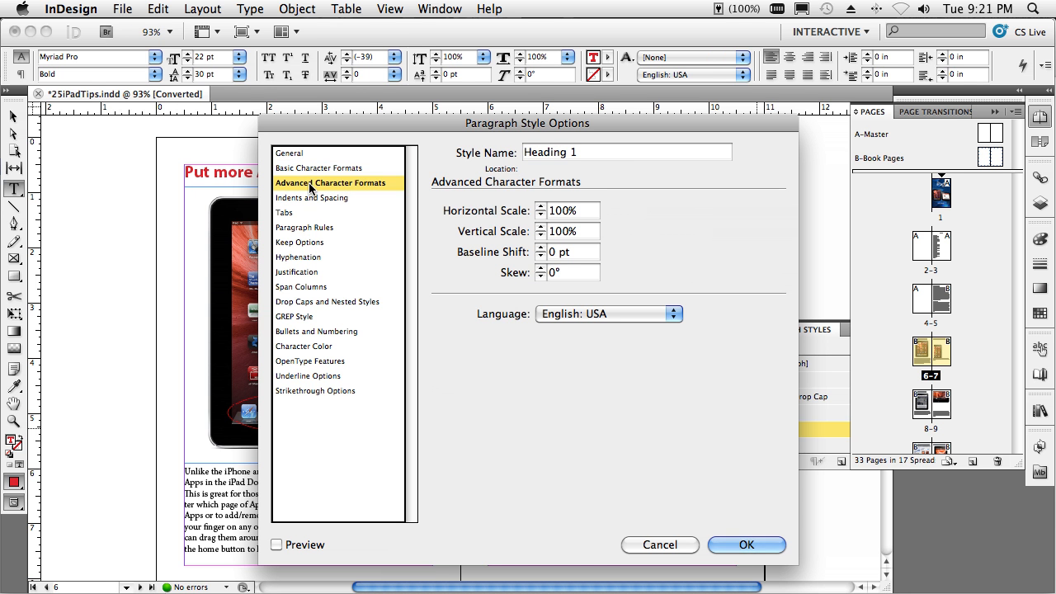
pyautogui.click(311, 169)
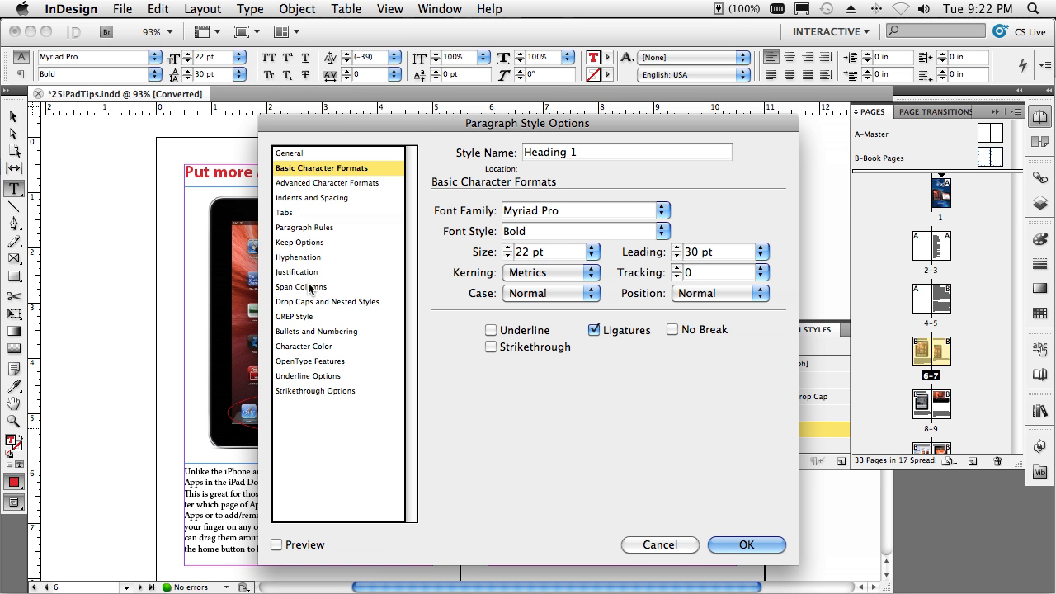
pyautogui.click(310, 185)
pyautogui.click(303, 196)
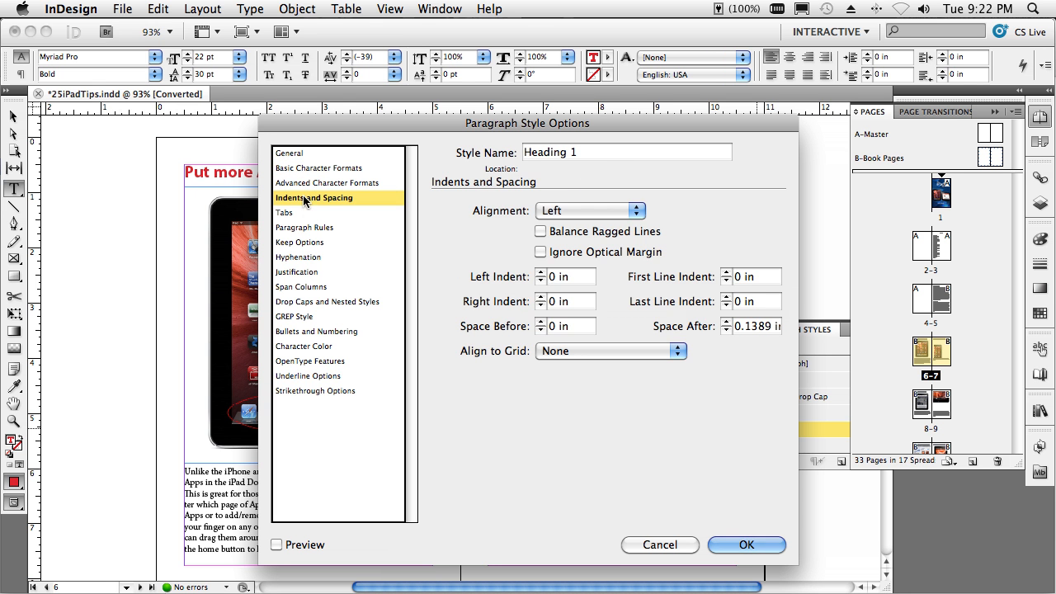
pyautogui.click(298, 212)
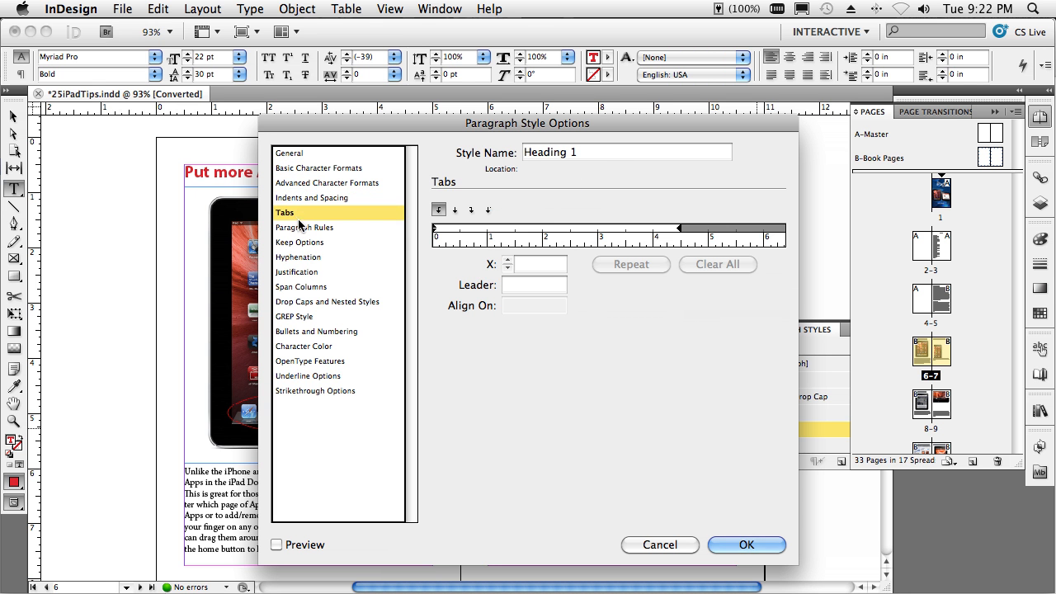
pyautogui.click(301, 230)
pyautogui.click(305, 241)
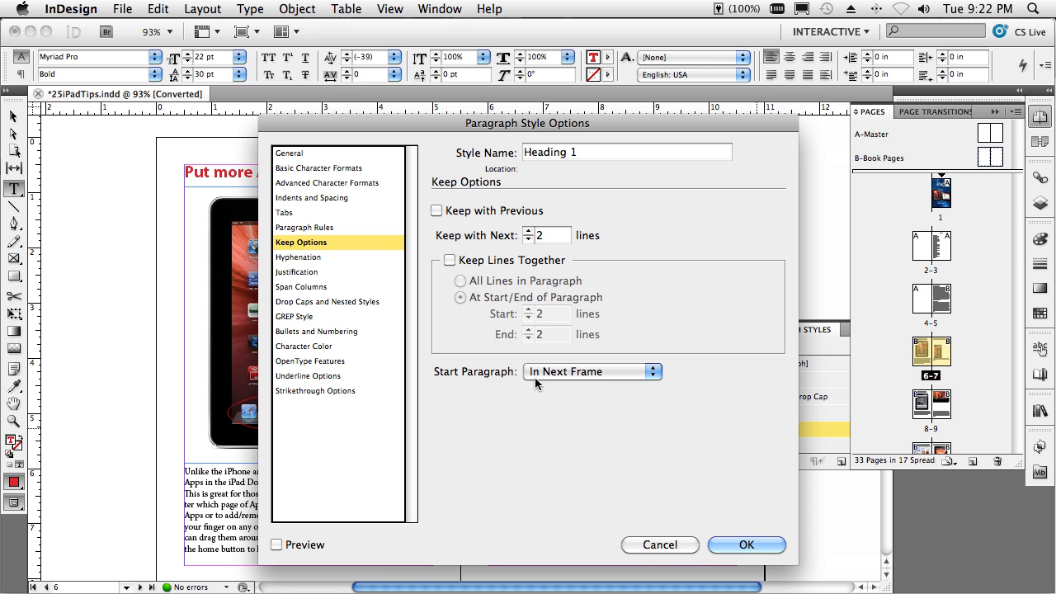
pyautogui.click(657, 544)
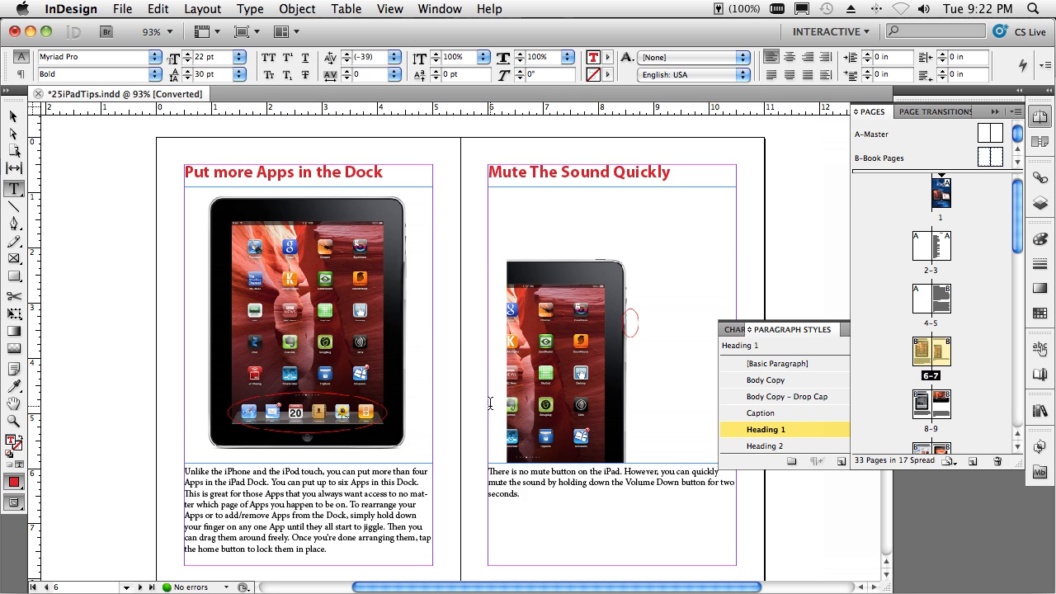
# Look through the tip spreads from page 8 to page 31, examining how each heading starts a page with its picture and text
pyautogui.scroll(-5, 490, 403)
pyautogui.scroll(-5, 490, 403)
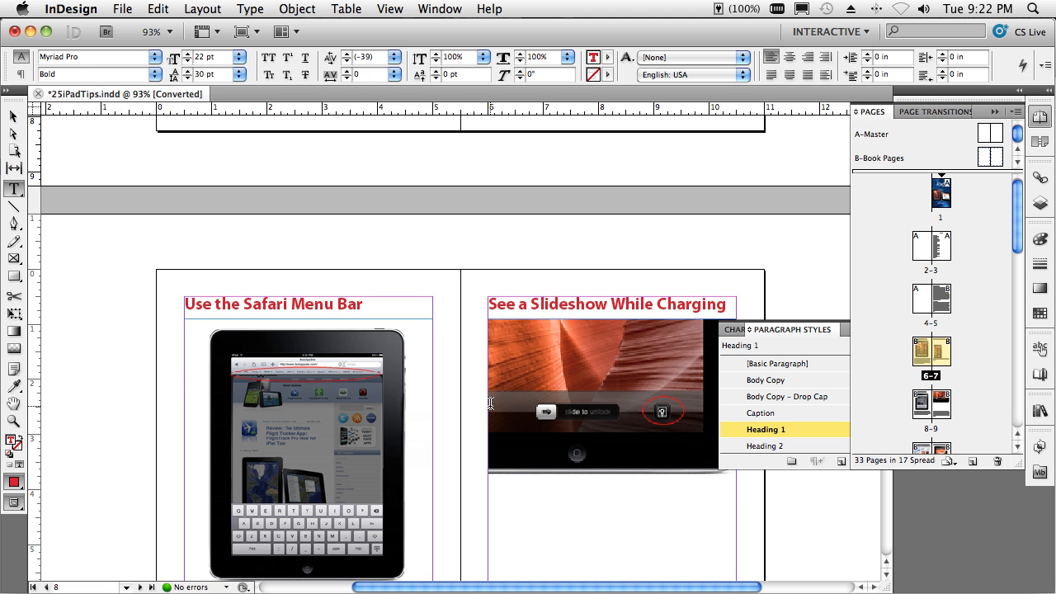
pyautogui.scroll(-5, 490, 402)
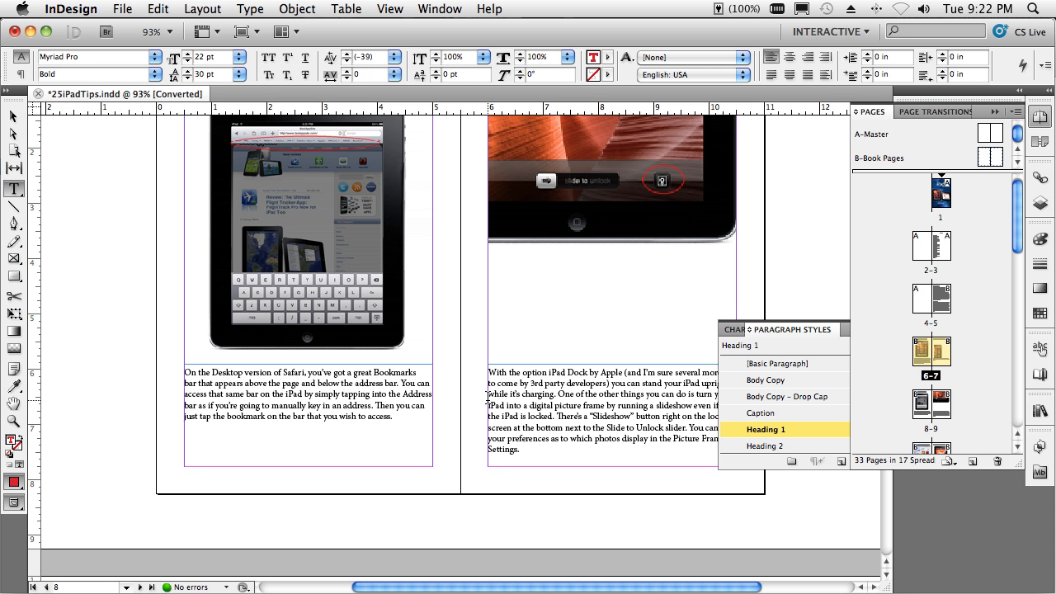
pyautogui.scroll(-8, 476, 402)
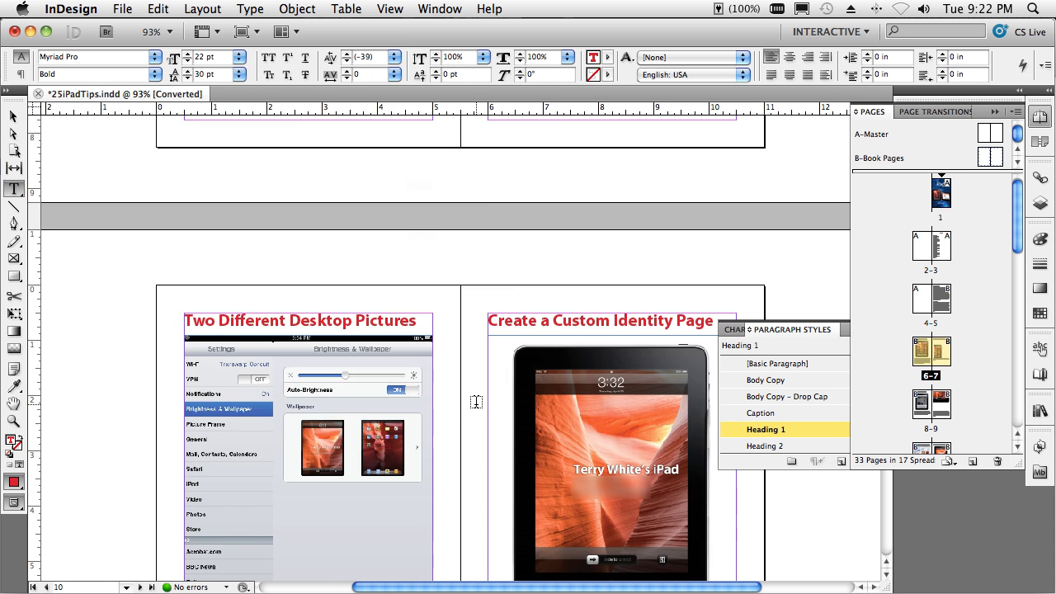
pyautogui.scroll(5, 476, 401)
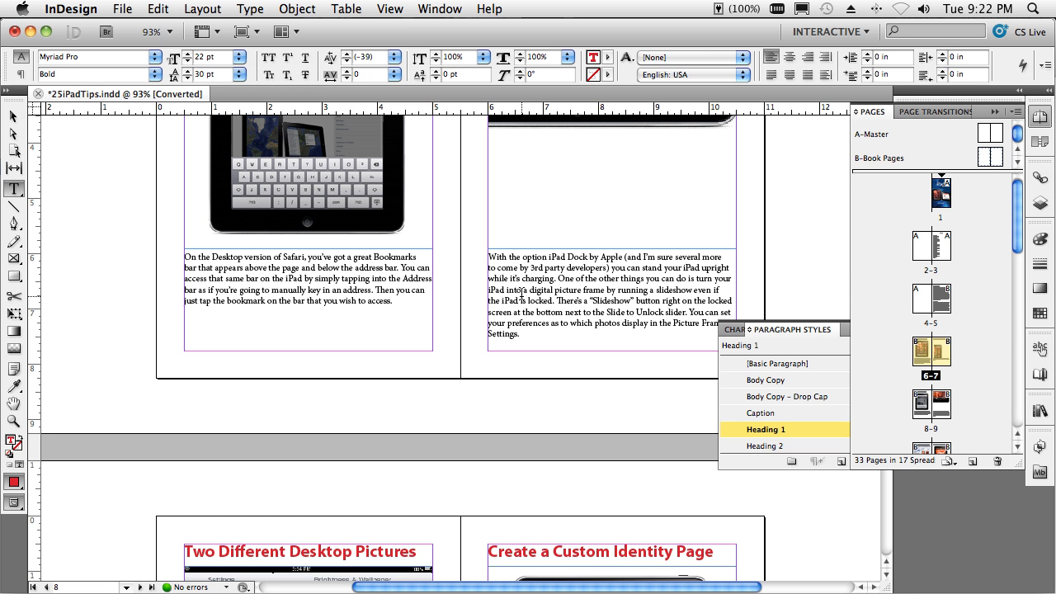
pyautogui.scroll(-8, 521, 293)
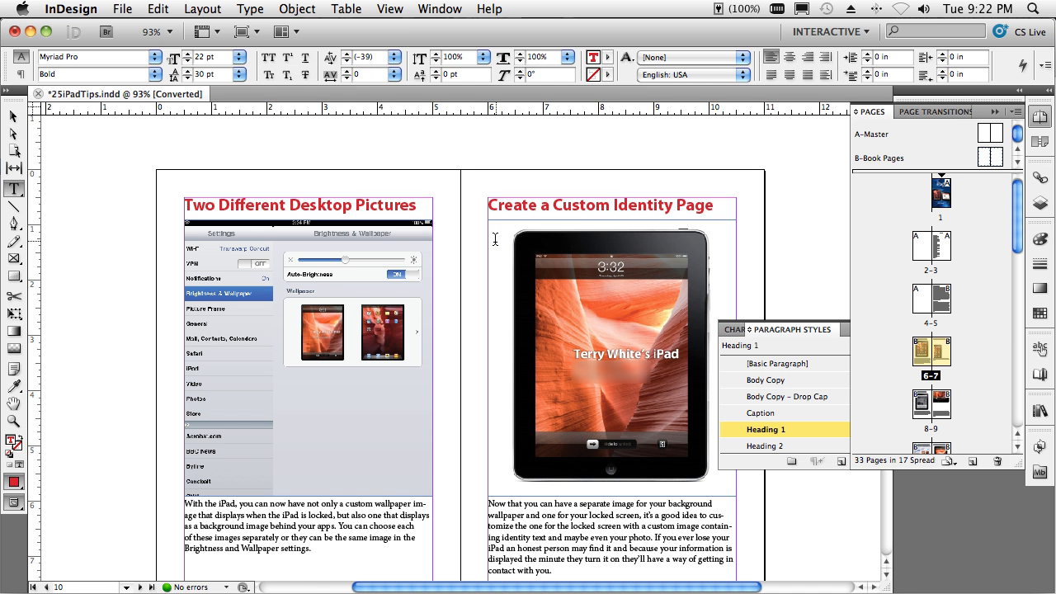
pyautogui.scroll(-5, 477, 265)
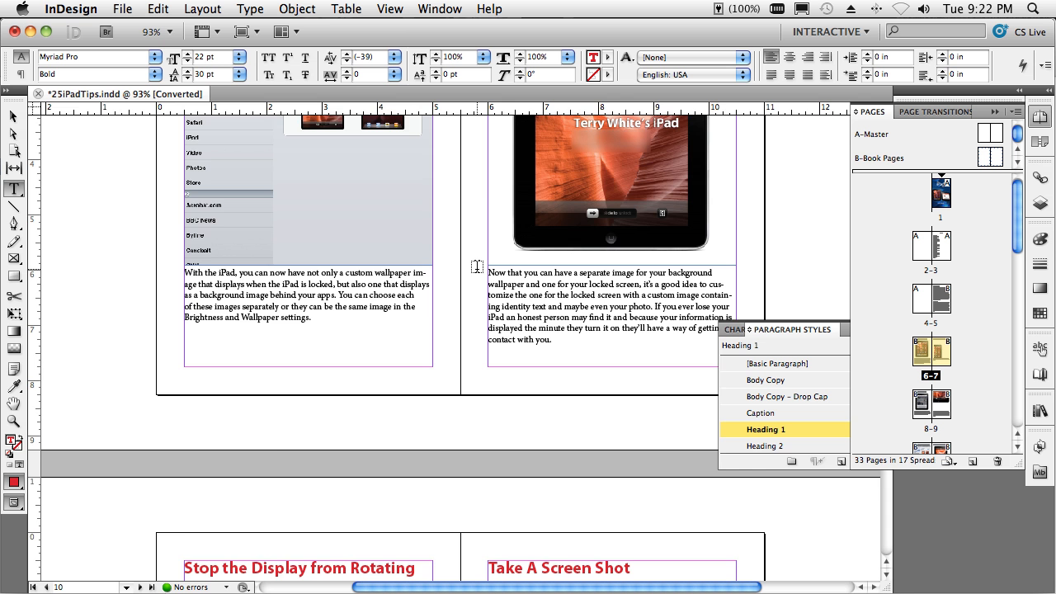
pyautogui.scroll(-20, 477, 266)
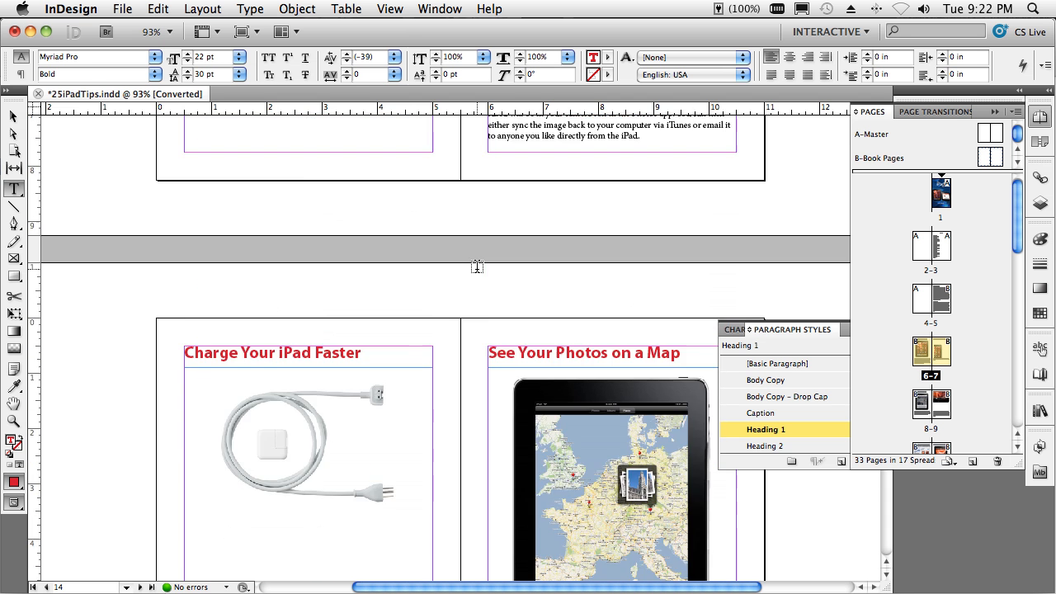
pyautogui.scroll(-20, 477, 266)
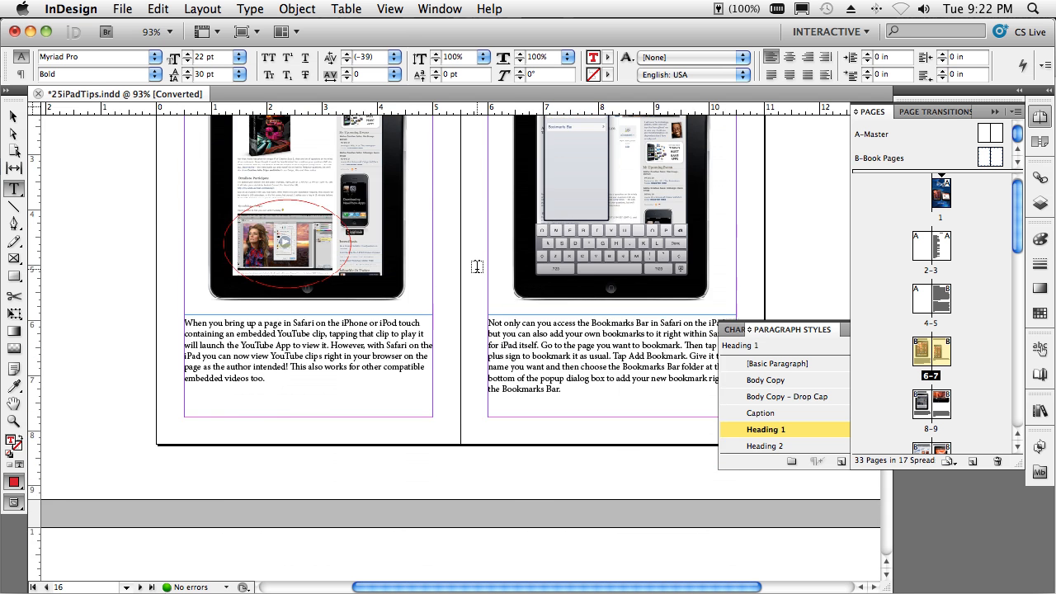
pyautogui.scroll(-20, 476, 265)
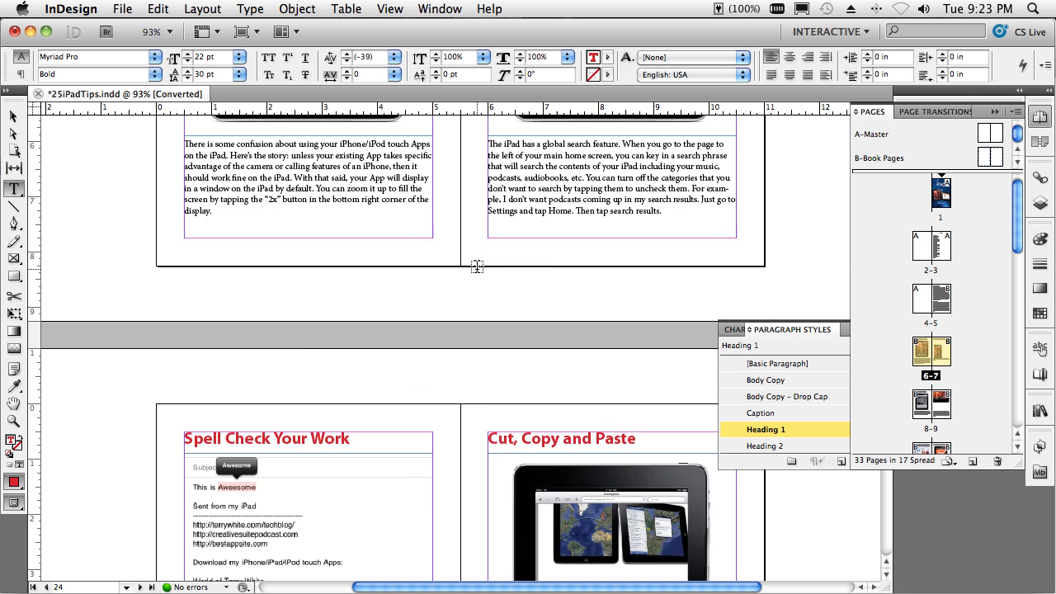
pyautogui.scroll(-8, 477, 266)
pyautogui.scroll(-20, 477, 266)
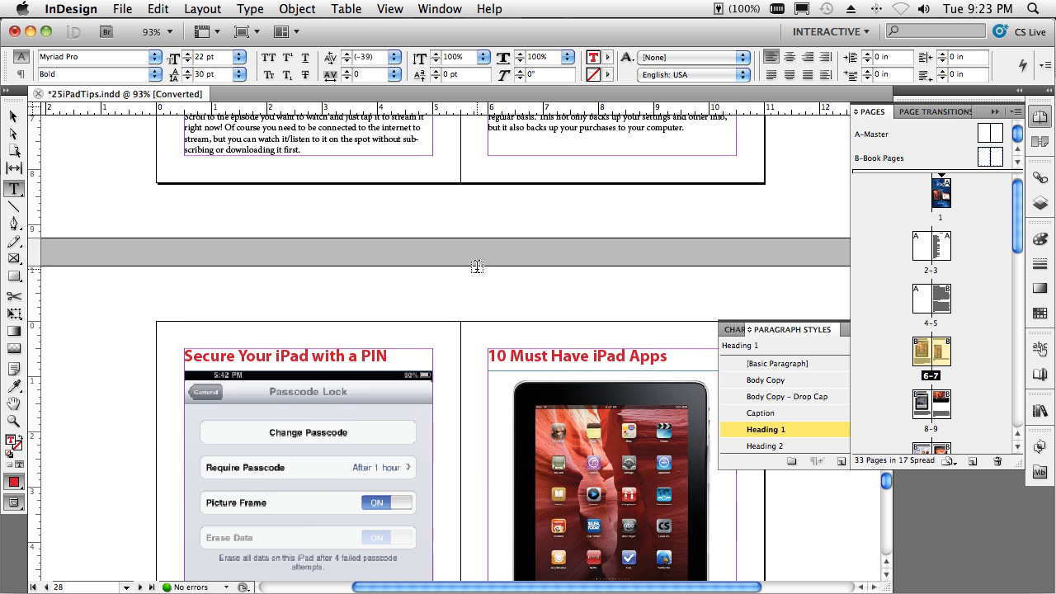
pyautogui.scroll(-3, 477, 266)
pyautogui.scroll(3, 477, 266)
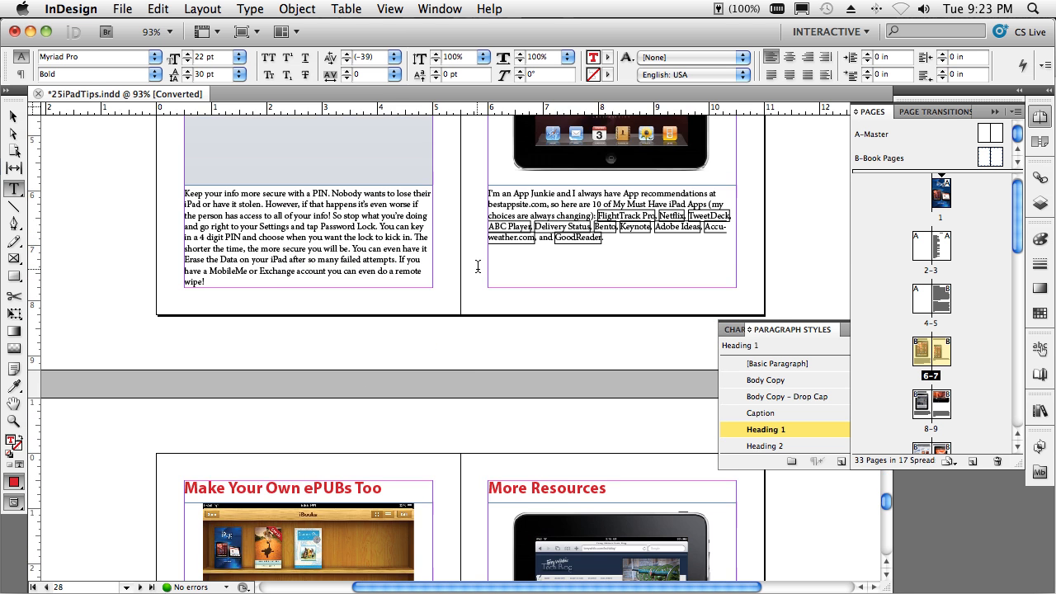
# Examine the hyperlinked app names under "10 Must Have iPad Apps" at 200% and the links on the "More Resources" spread
pyautogui.click(565, 214)
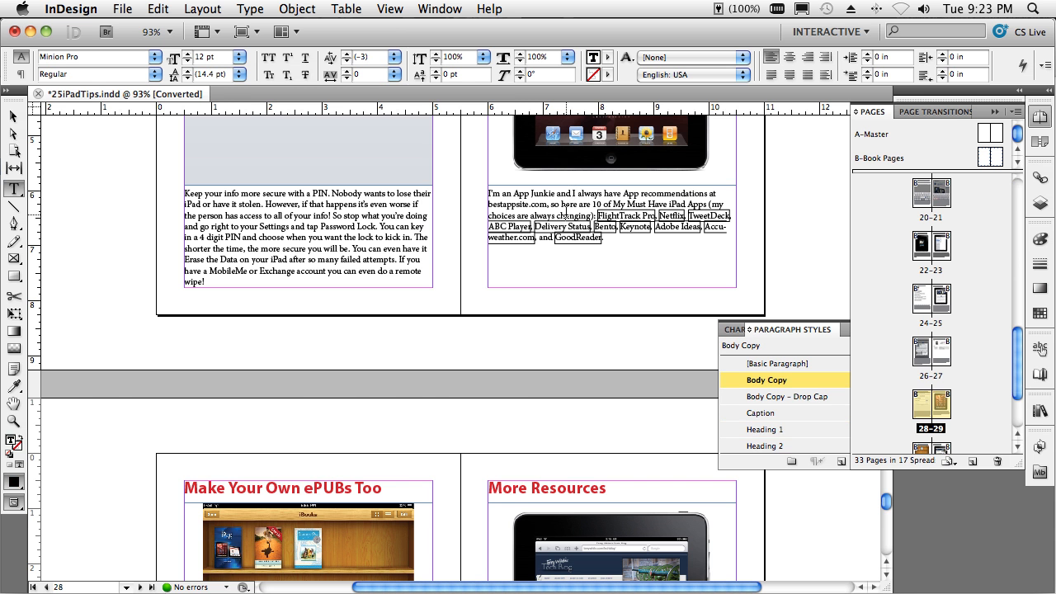
pyautogui.press('super')
pyautogui.press('super+2')
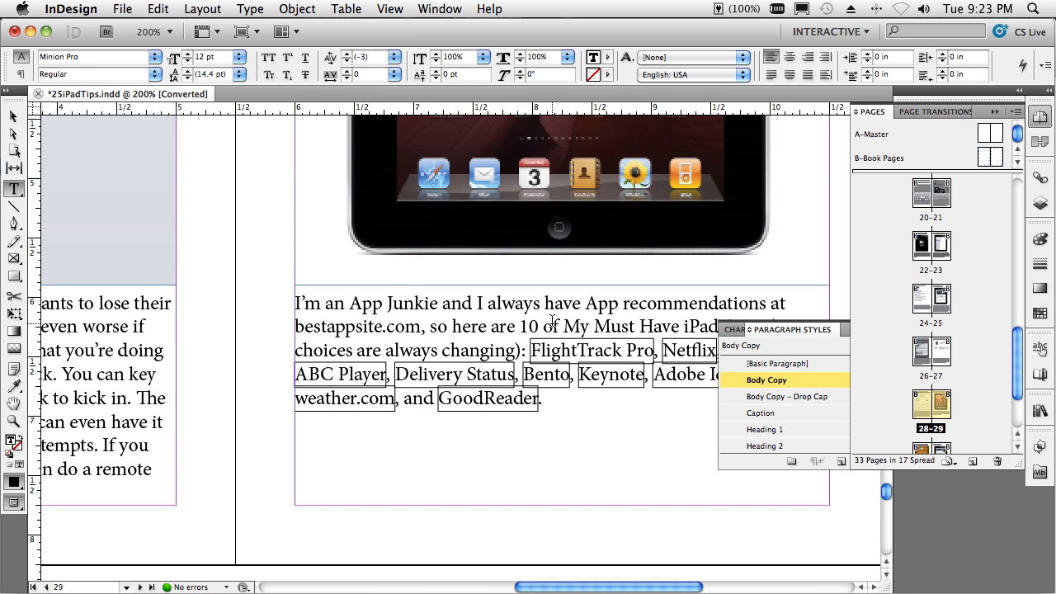
pyautogui.scroll(-3, 552, 321)
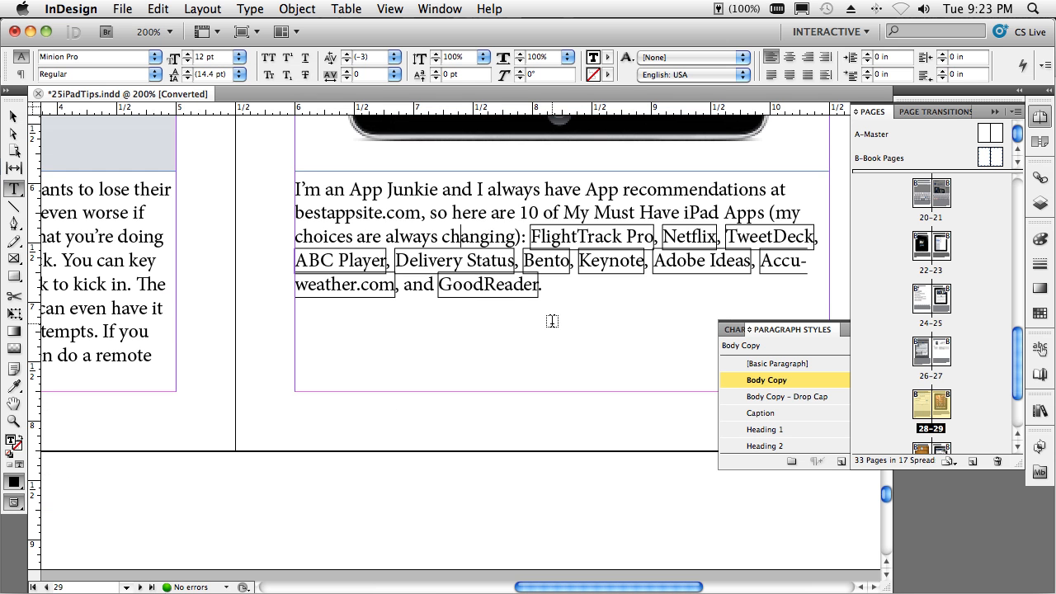
pyautogui.scroll(-10, 552, 321)
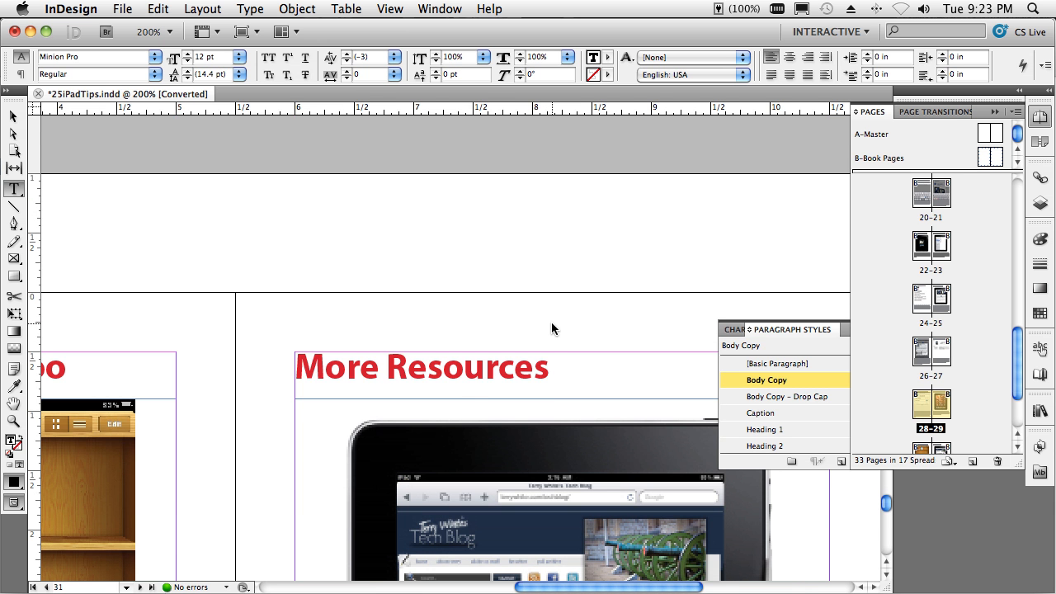
pyautogui.press('super+alt+0')
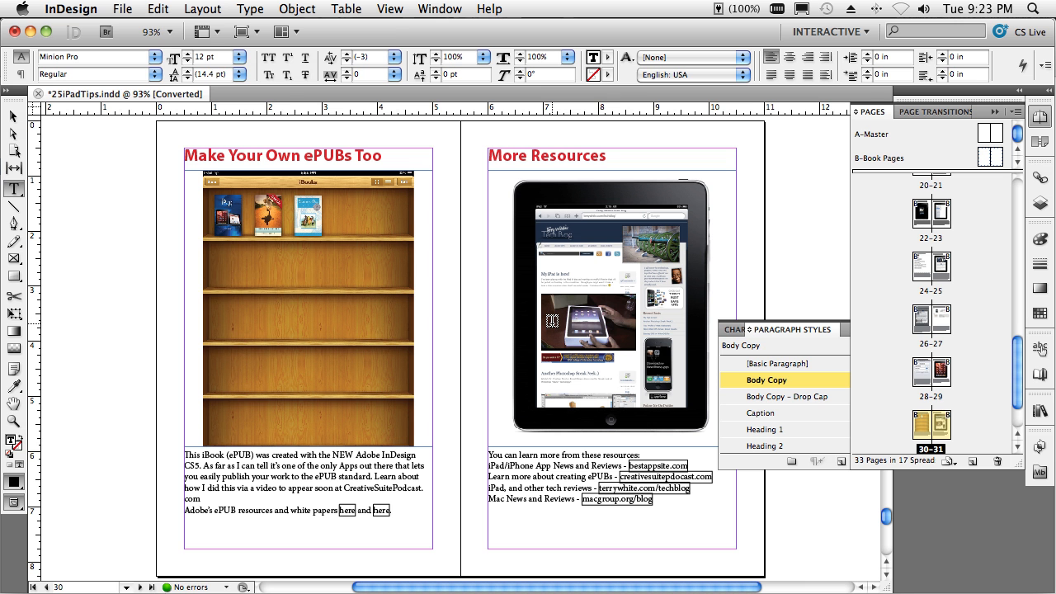
# Start an EPUB export of the document to the Desktop under the file name 25iPadTipsTEST.epub
pyautogui.click(122, 9)
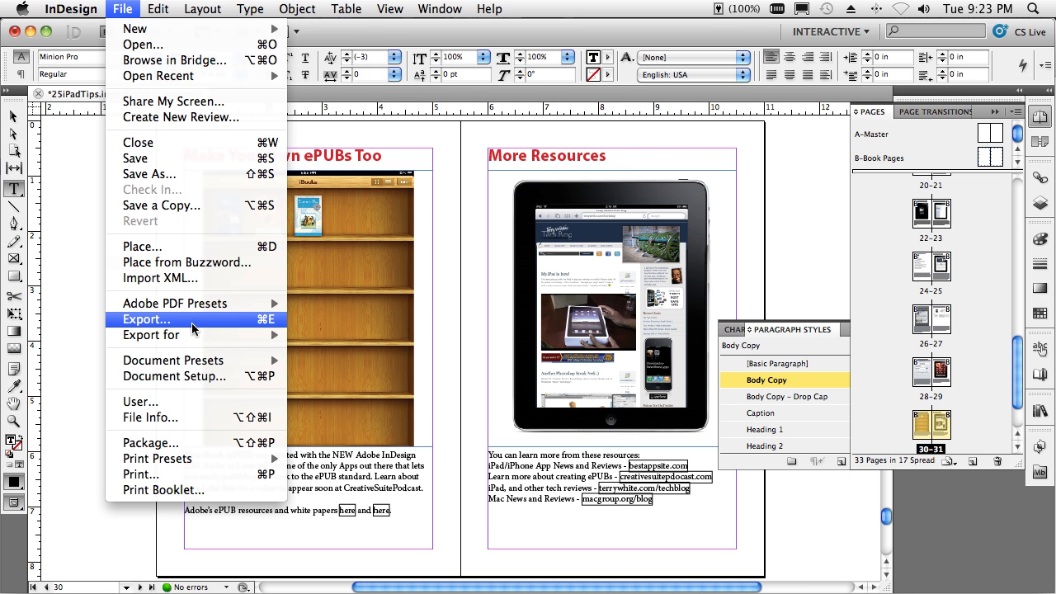
pyautogui.moveTo(205, 338)
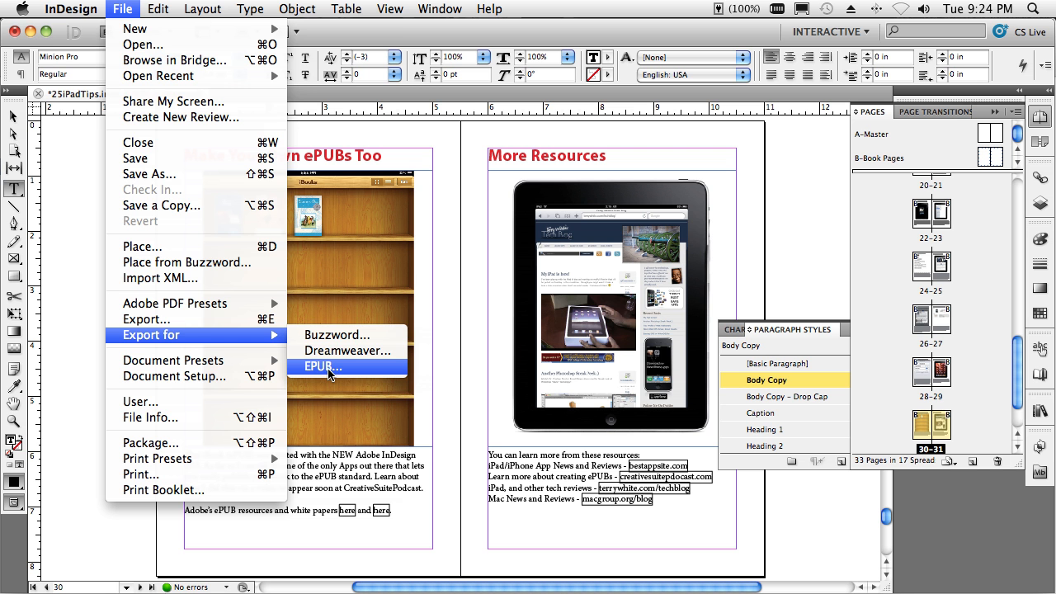
pyautogui.click(331, 369)
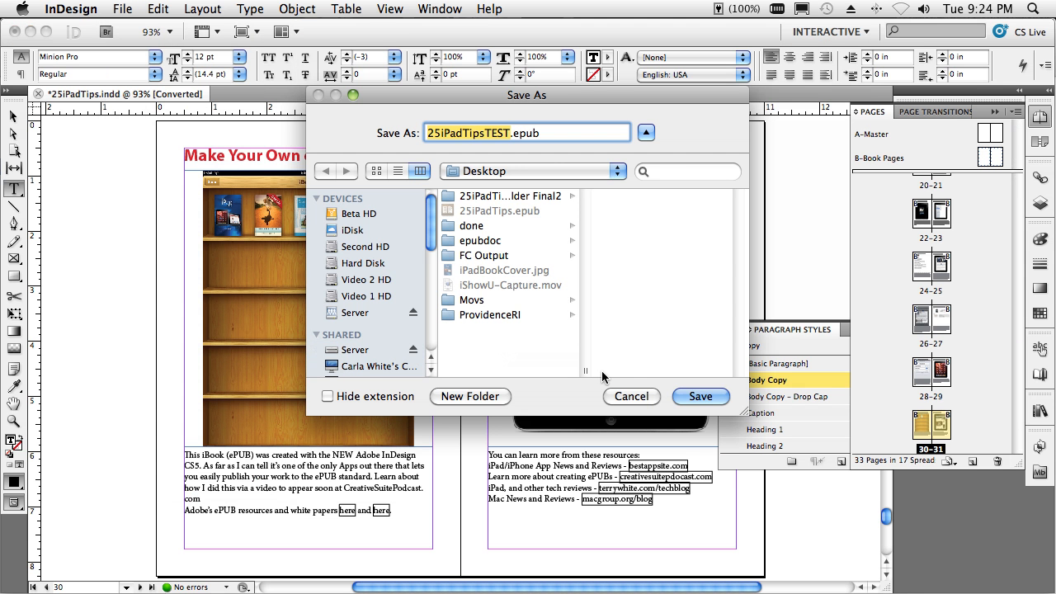
pyautogui.click(698, 396)
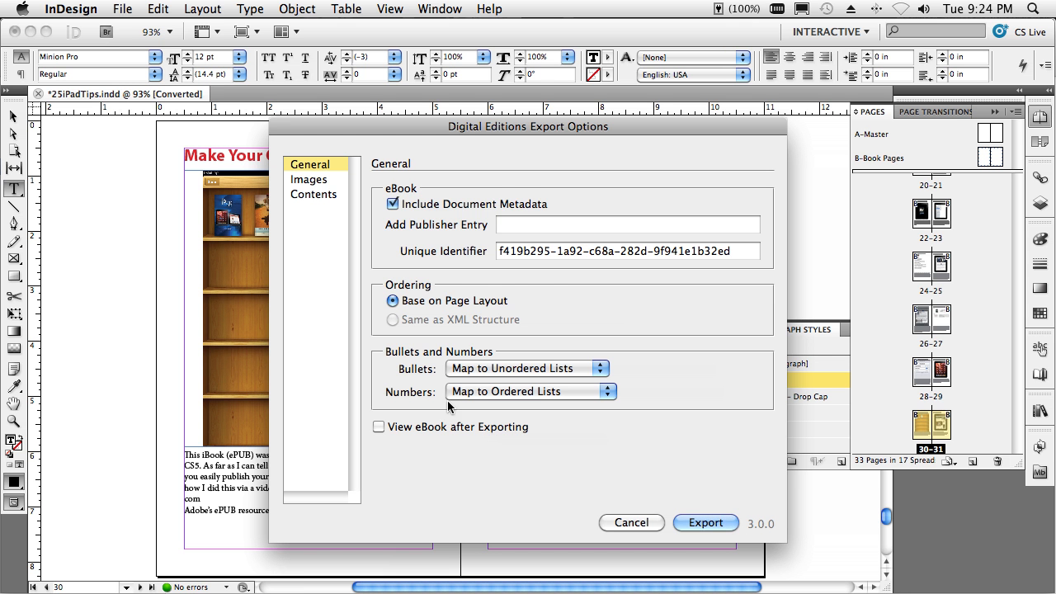
# Review the image export settings and the available JPEG image quality levels without changing them
pyautogui.click(312, 180)
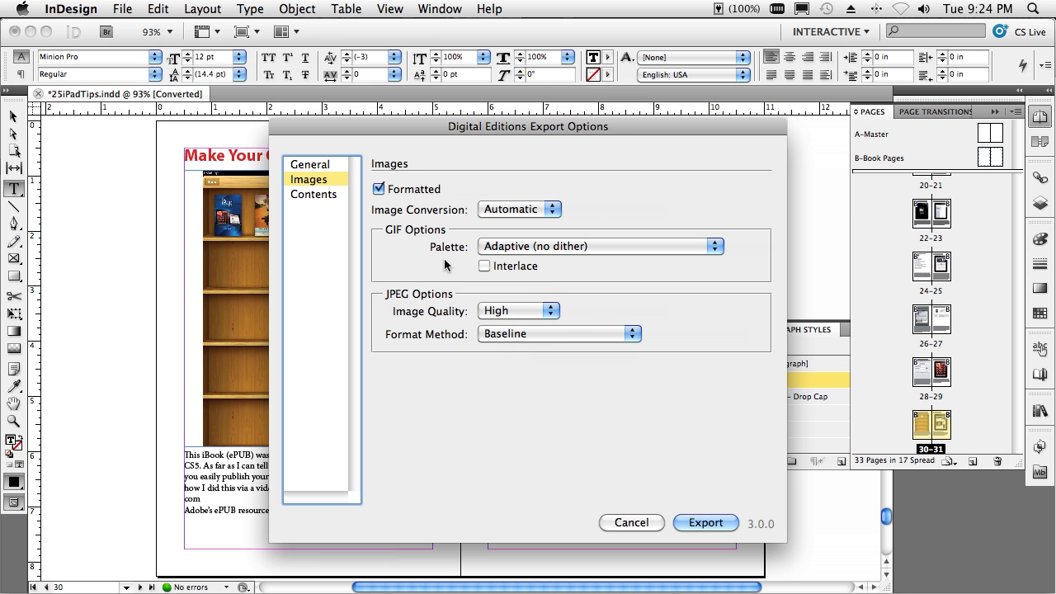
pyautogui.click(494, 312)
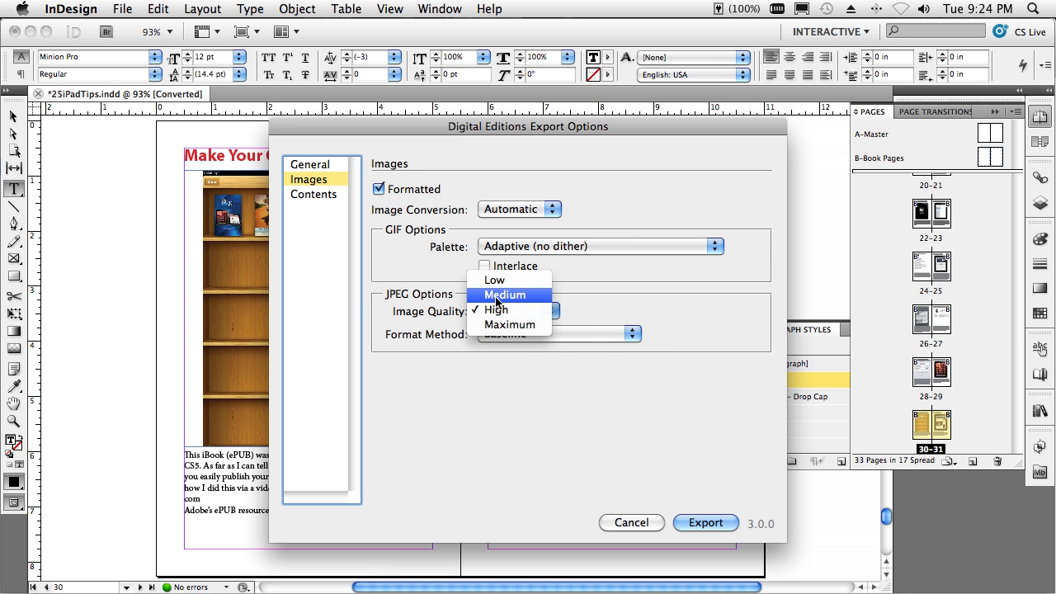
pyautogui.click(371, 300)
# Include the InDesign TOC entries in the EPUB contents, suppressing automatic document entries and using first level entries as chapter breaks
pyautogui.click(314, 198)
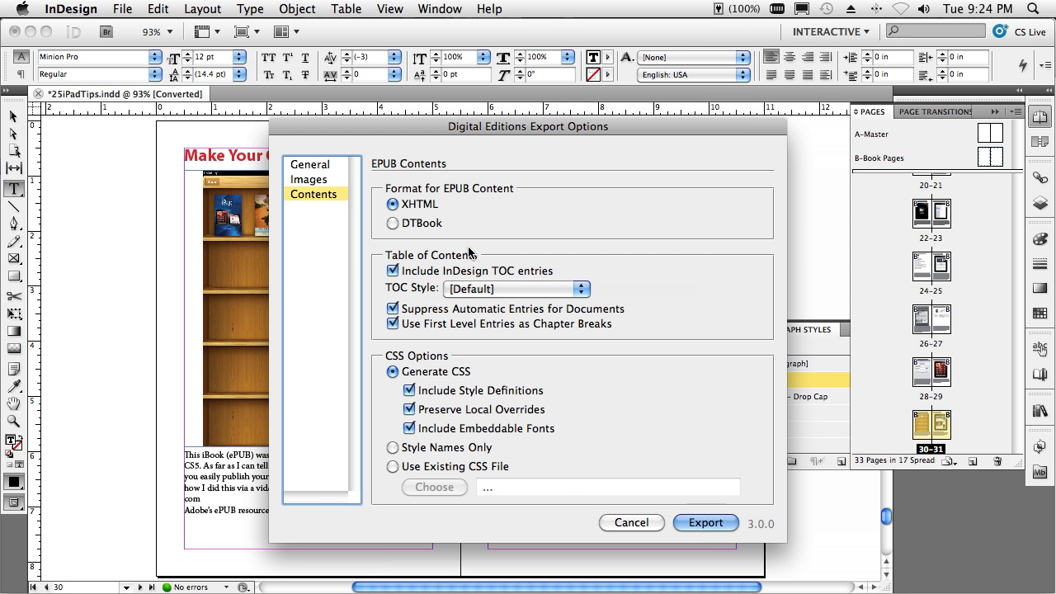
pyautogui.click(394, 272)
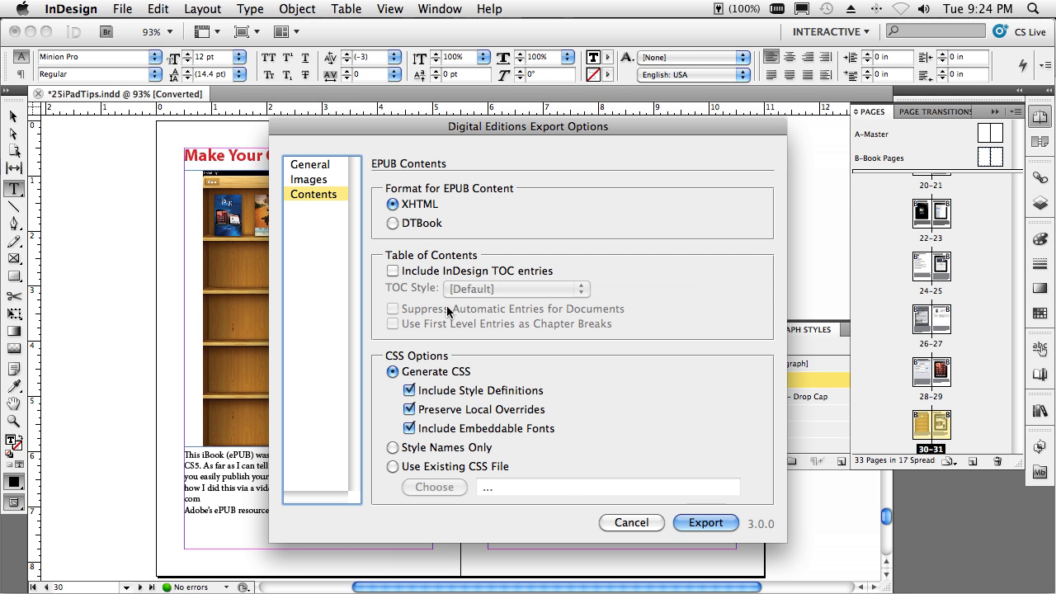
pyautogui.click(393, 272)
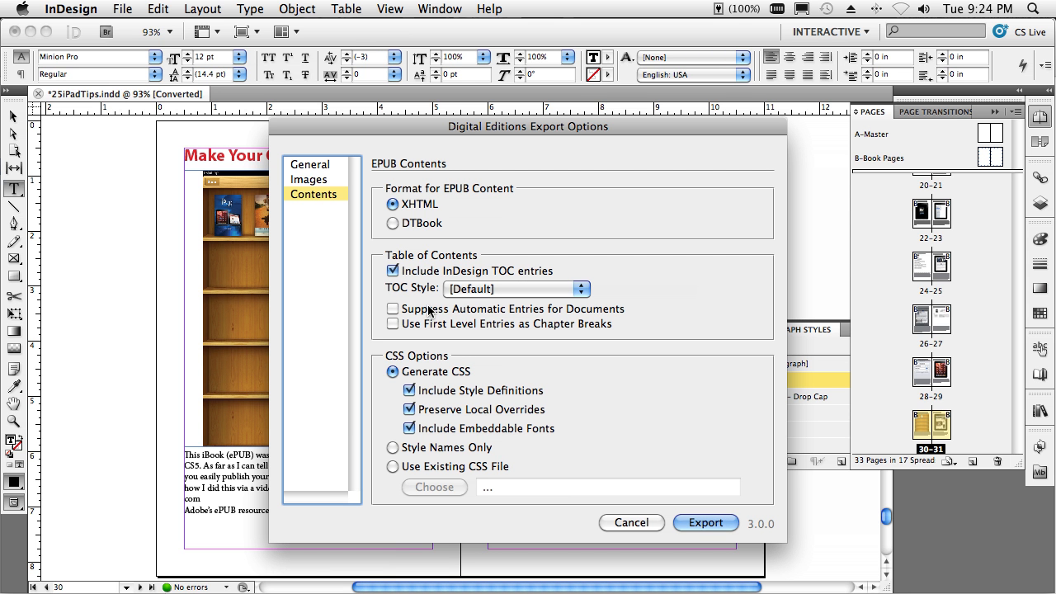
pyautogui.click(394, 325)
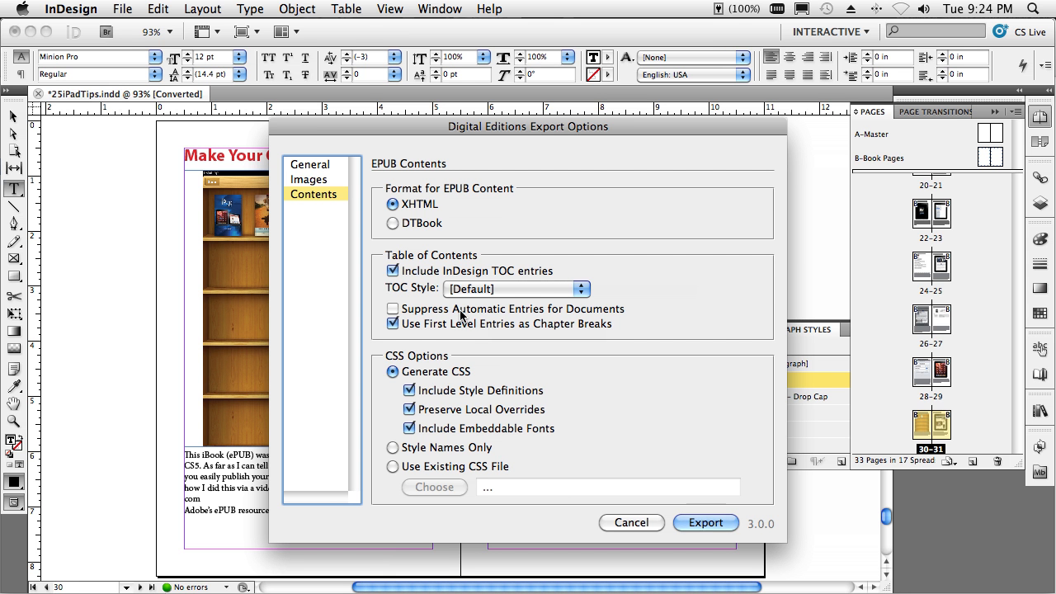
pyautogui.click(434, 314)
# Export the EPUB with these settings and switch to the Finder to view the exported file on the Desktop
pyautogui.click(705, 522)
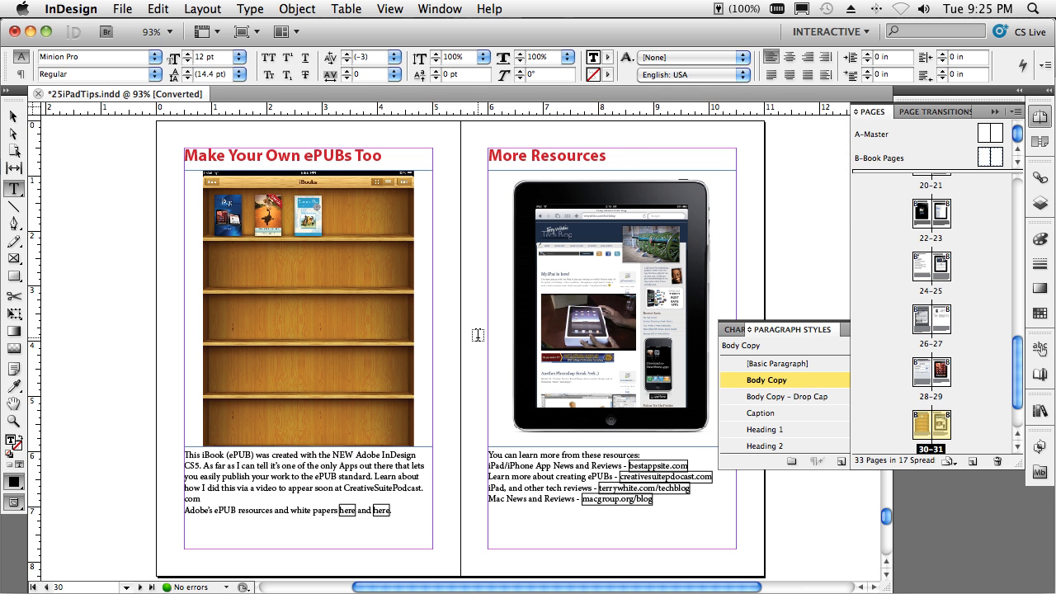
pyautogui.press('super+Tab')
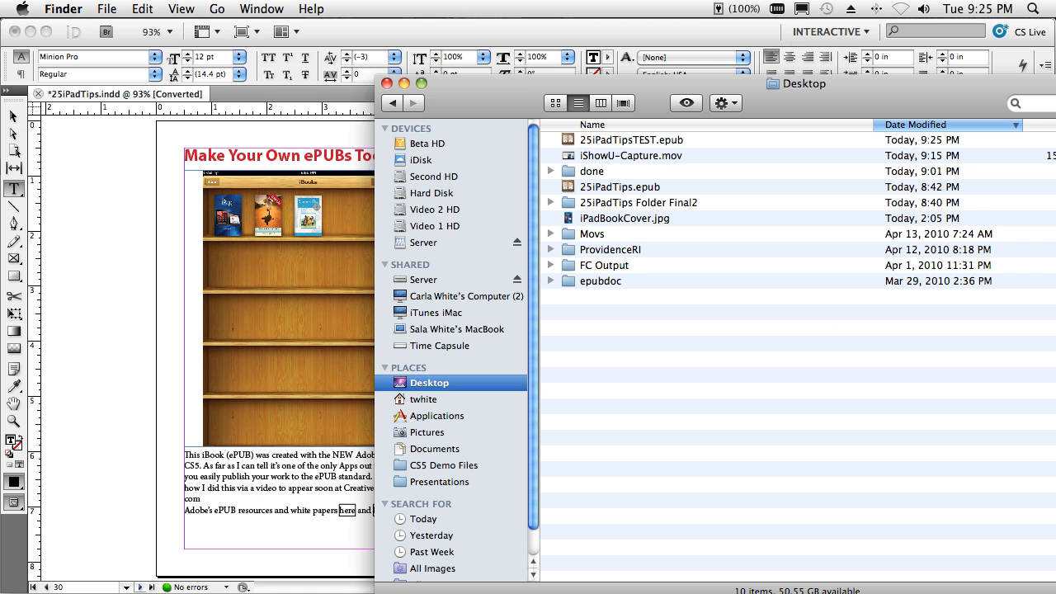
# Move 25iPadTipsTEST.epub from the Desktop to the Trash
pyautogui.click(623, 145)
pyautogui.press('super+BackSpace')
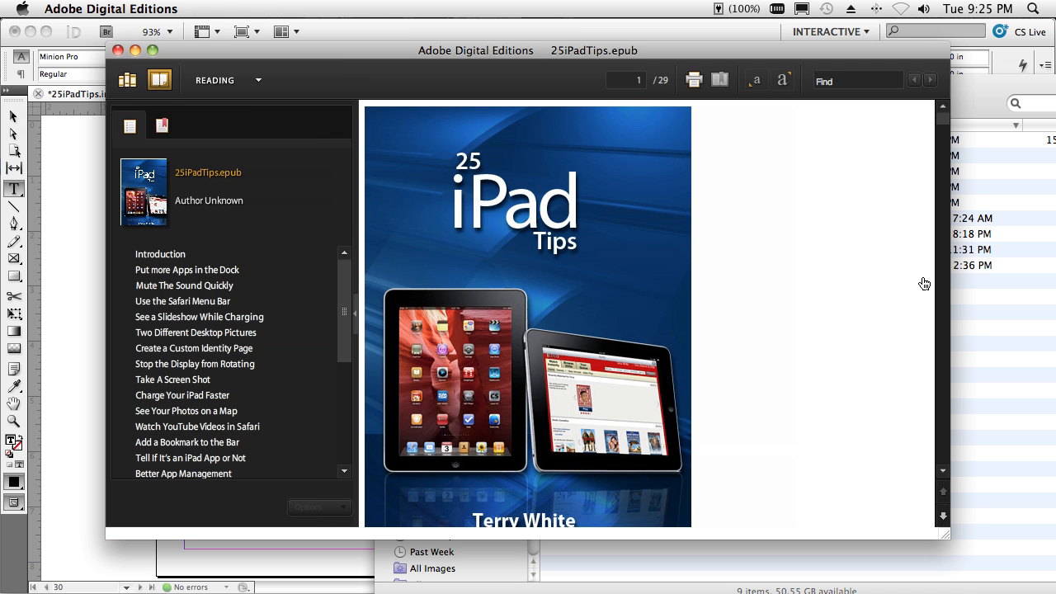
# Examine 25iPadTips.epub in Adobe Digital Editions, paging through the first tips and opening the See Your Photos on a Map chapter, and quit the reader
pyautogui.click(944, 476)
pyautogui.click(944, 476)
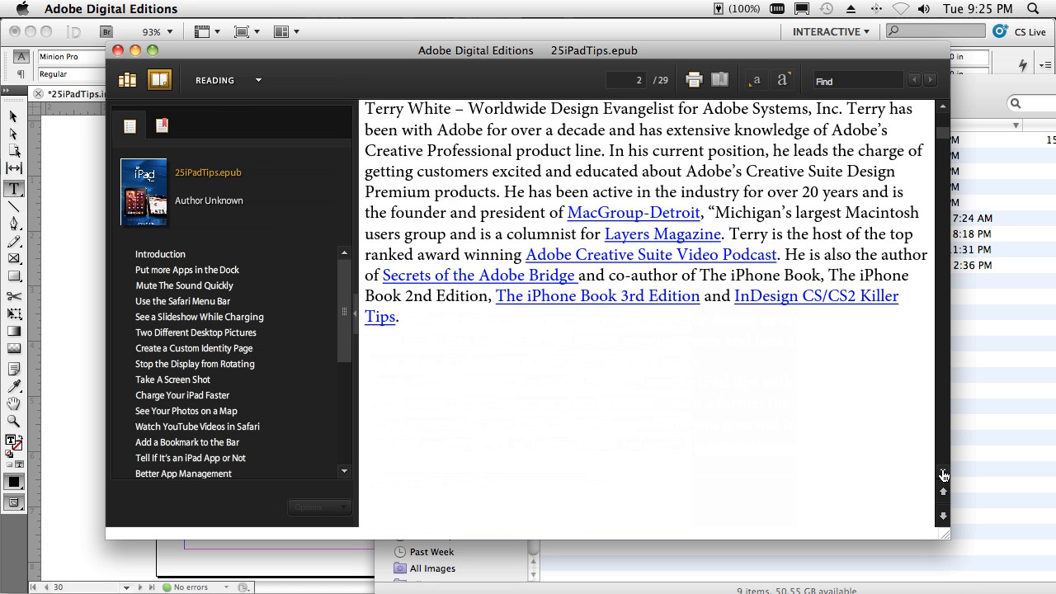
pyautogui.click(944, 476)
pyautogui.moveTo(945, 534); pyautogui.dragTo(992, 567)
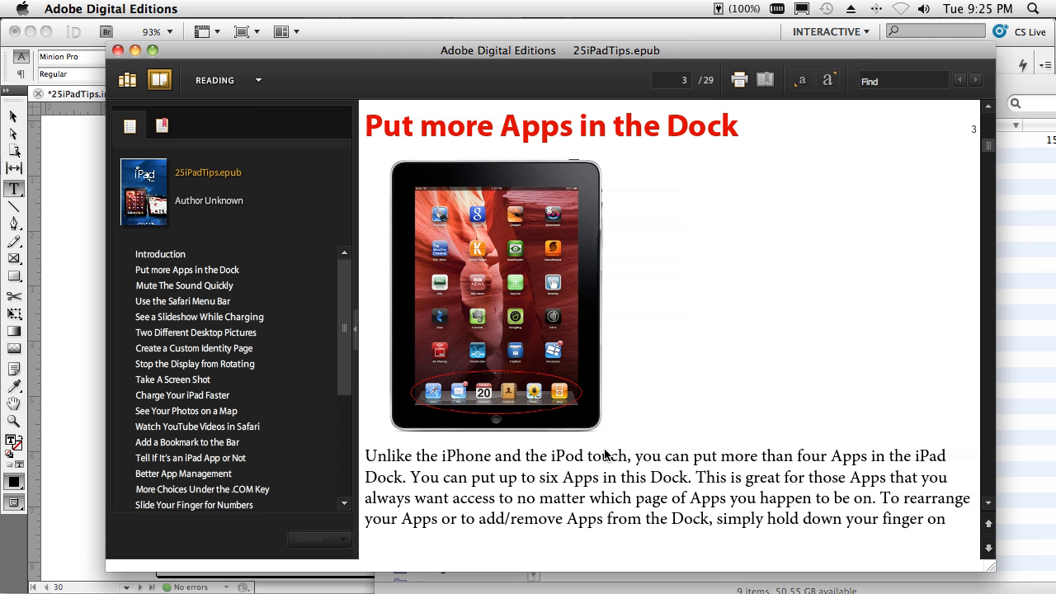
pyautogui.click(205, 412)
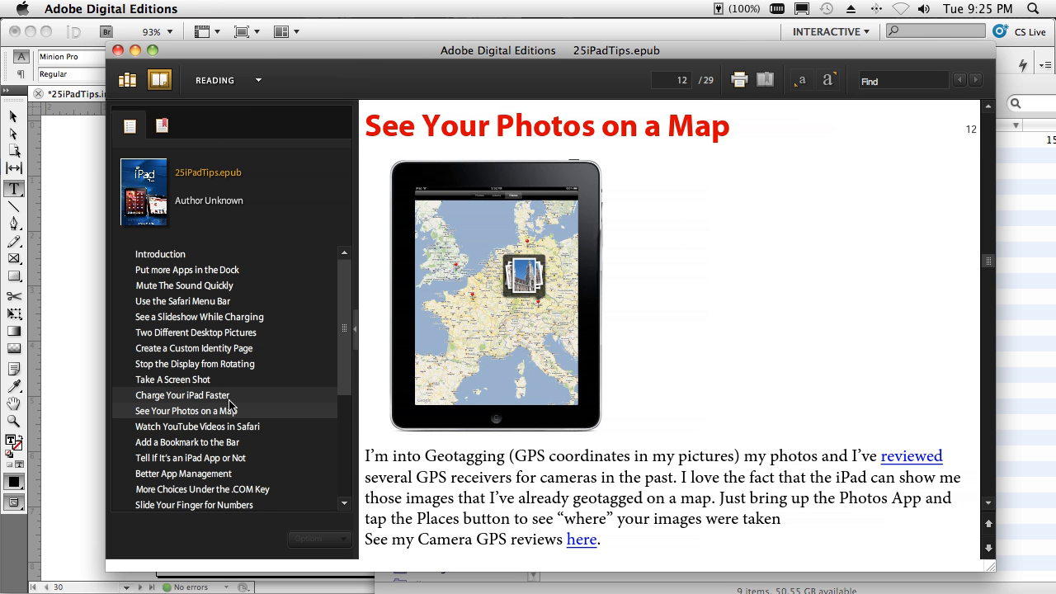
pyautogui.press('super+q')
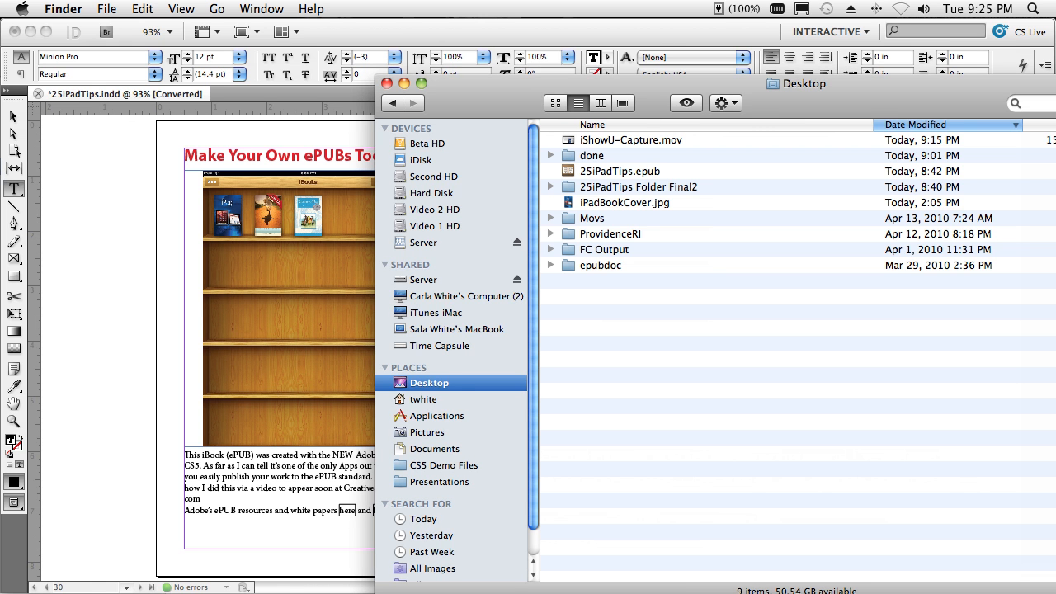
# Add 25iPadTips.epub from the Desktop to the iTunes library
pyautogui.press('super+Tab')
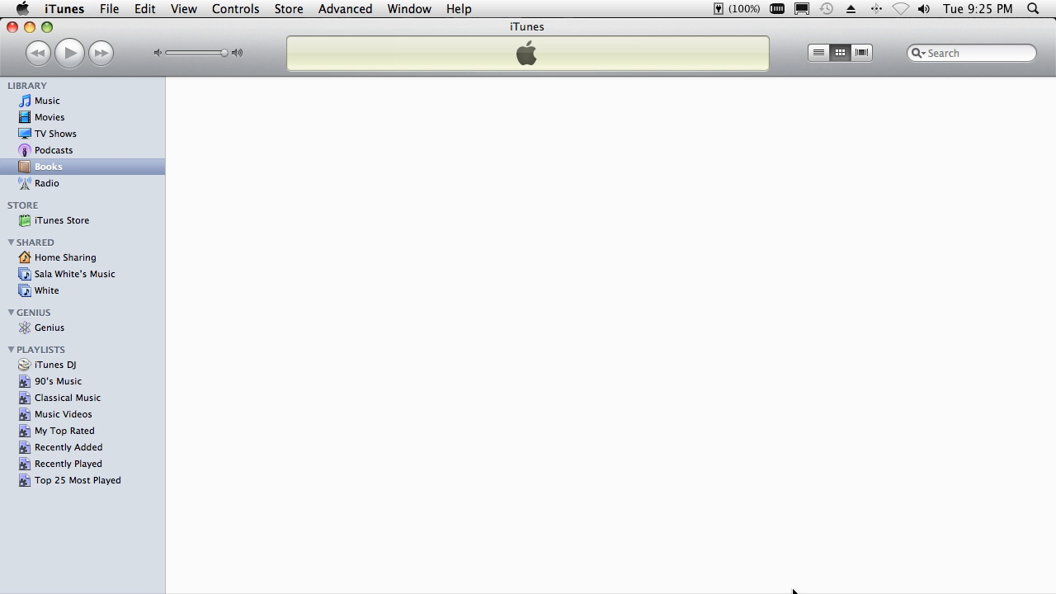
pyautogui.press('super+Tab')
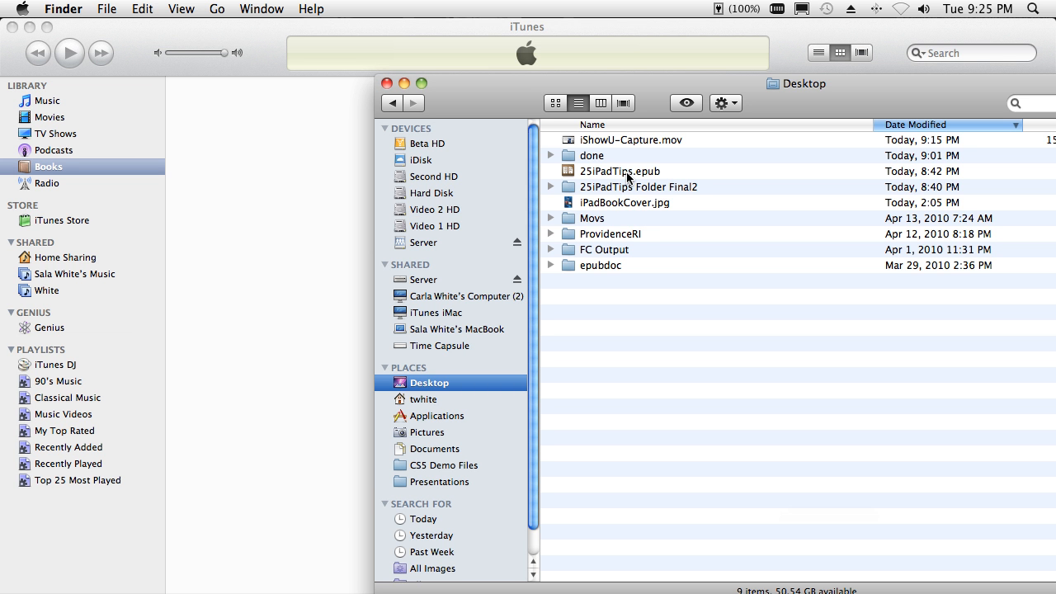
pyautogui.moveTo(627, 177); pyautogui.dragTo(58, 130)
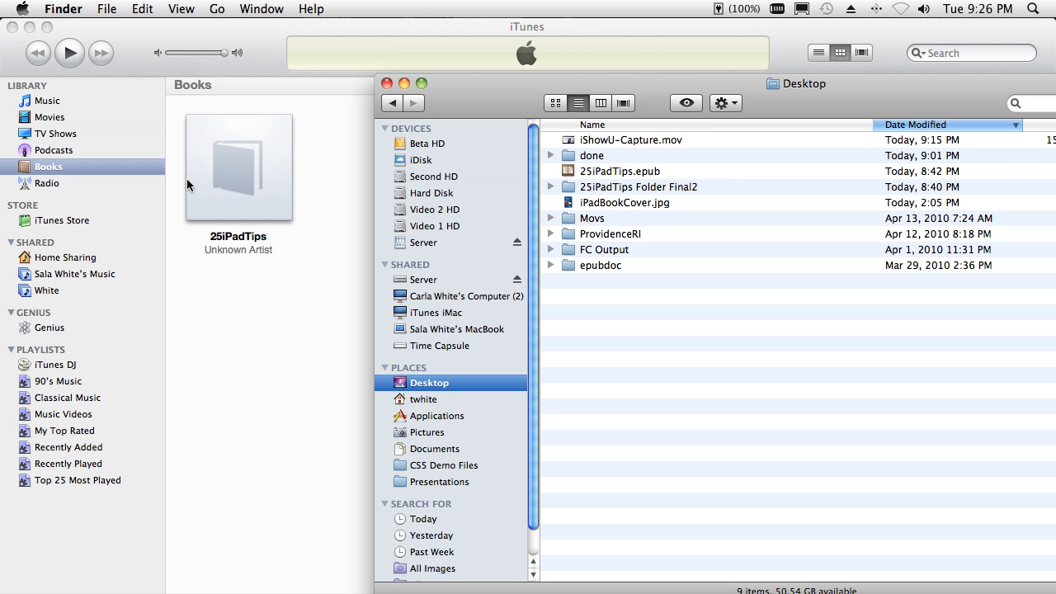
# Edit the imported book's info in iTunes, setting the name to 25 iPad Tips, the artist to the author's name and the year to 2010
pyautogui.click(240, 189)
pyautogui.click(240, 189)
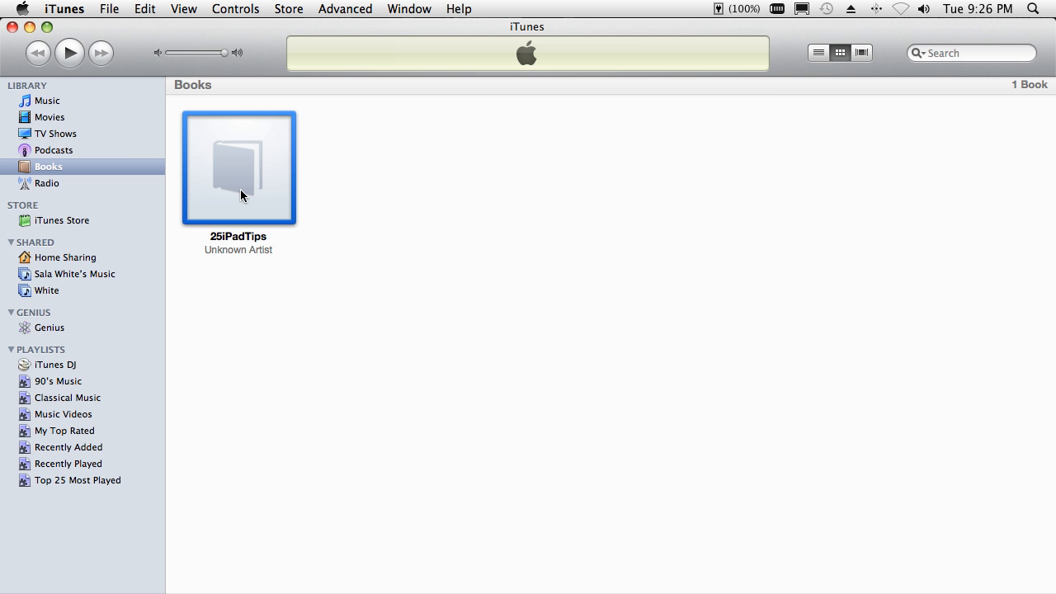
pyautogui.press('super+i')
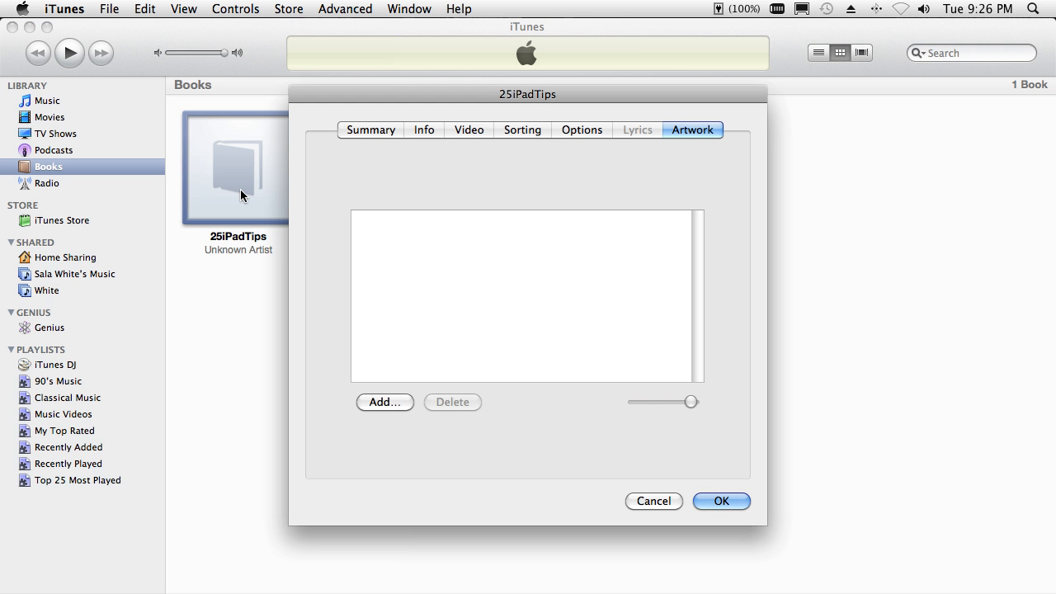
pyautogui.click(424, 130)
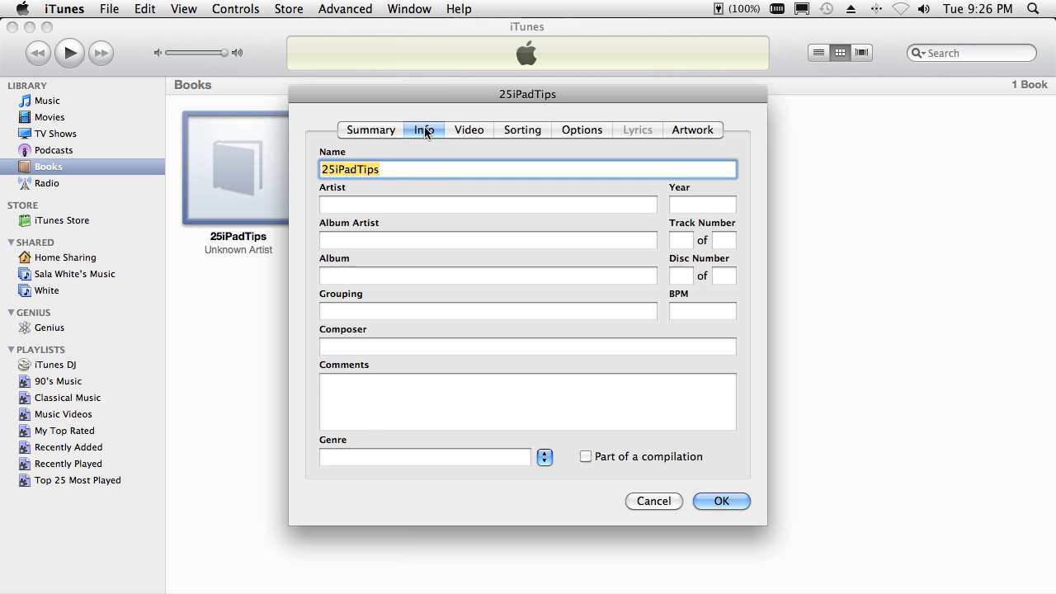
pyautogui.click(334, 170)
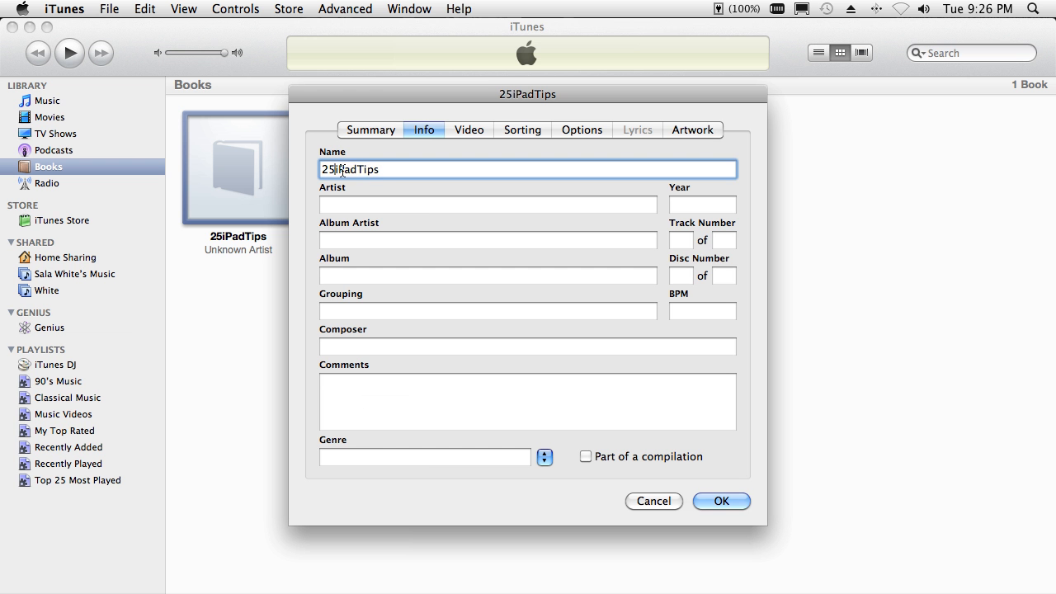
pyautogui.click(360, 169)
pyautogui.click(361, 204)
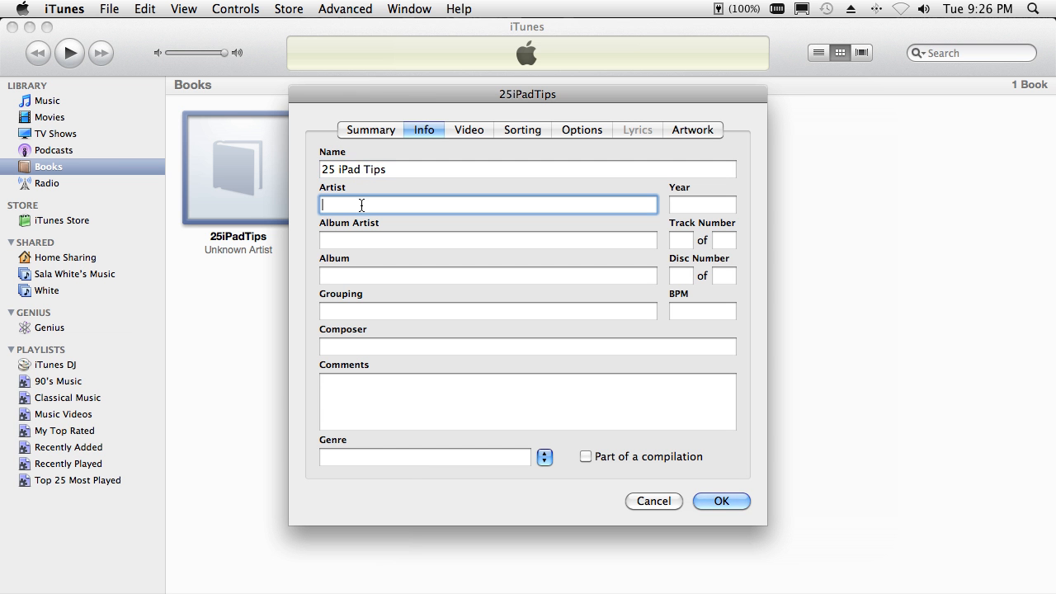
pyautogui.write('Terry White')
pyautogui.press('Tab')
pyautogui.write('2010')
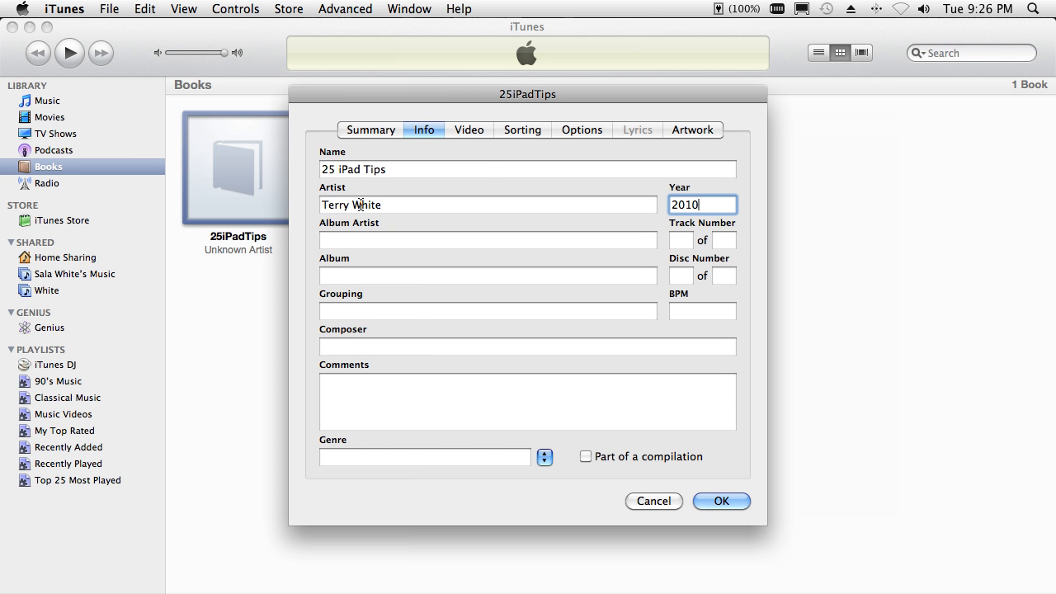
pyautogui.press('Tab')
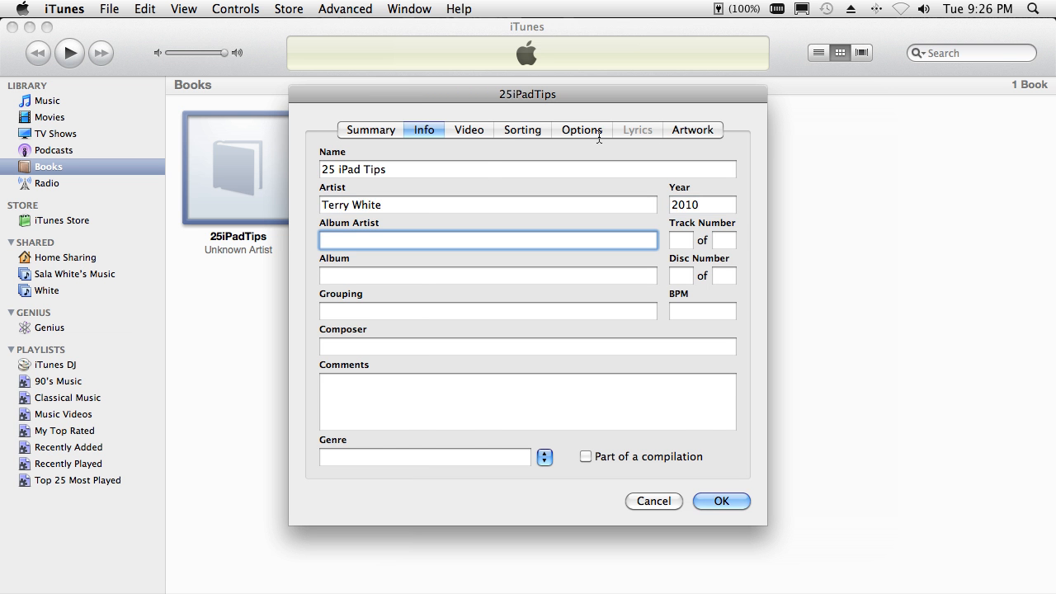
# Add iPadBookCover.jpg from the Desktop as the book's artwork and save the edited book info
pyautogui.click(678, 132)
pyautogui.click(397, 401)
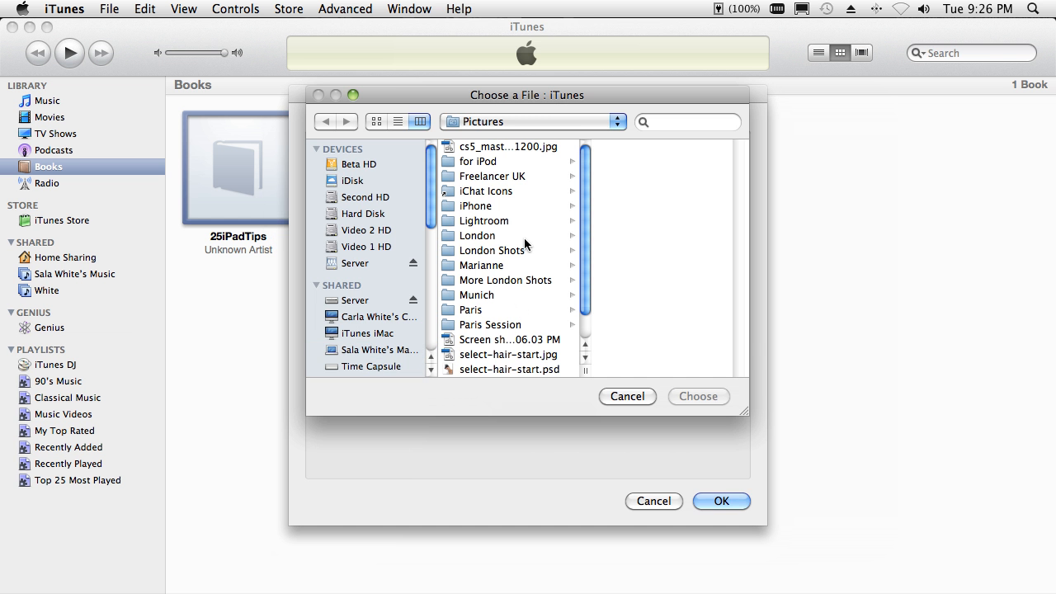
pyautogui.press('super+shift+d')
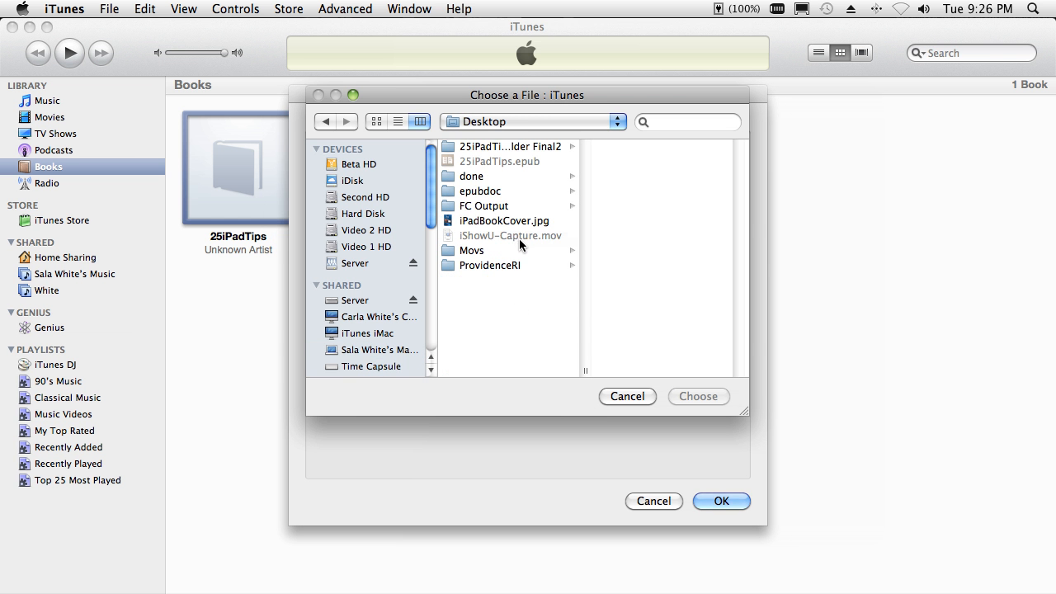
pyautogui.click(493, 221)
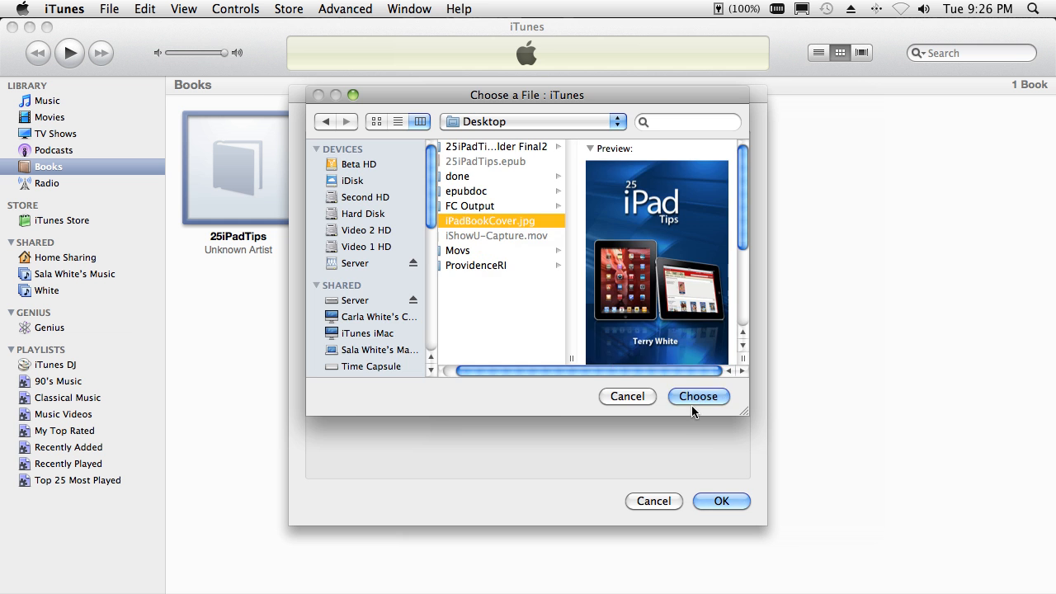
pyautogui.click(693, 399)
pyautogui.click(710, 500)
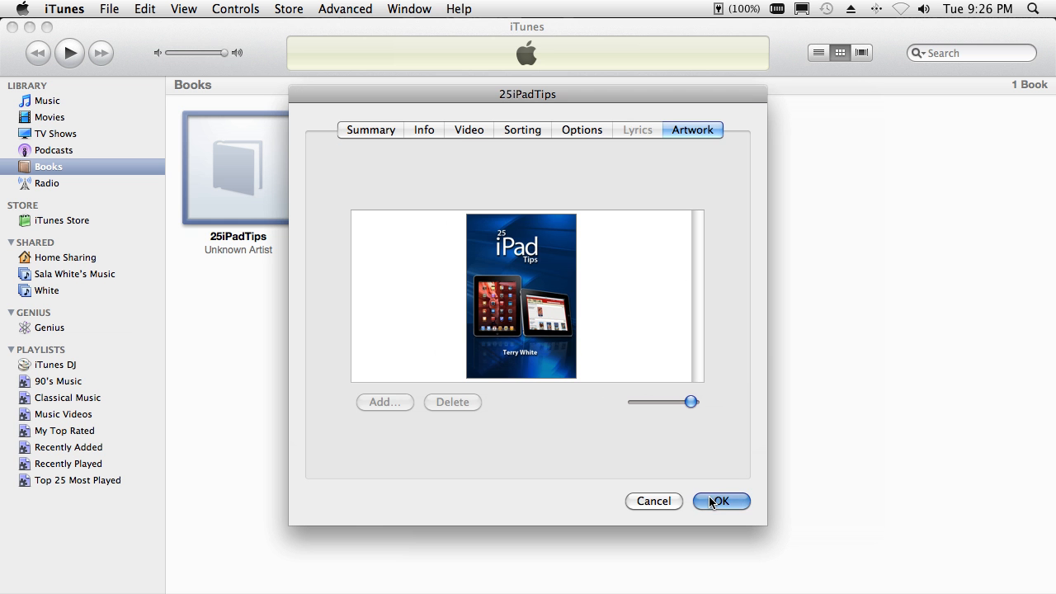